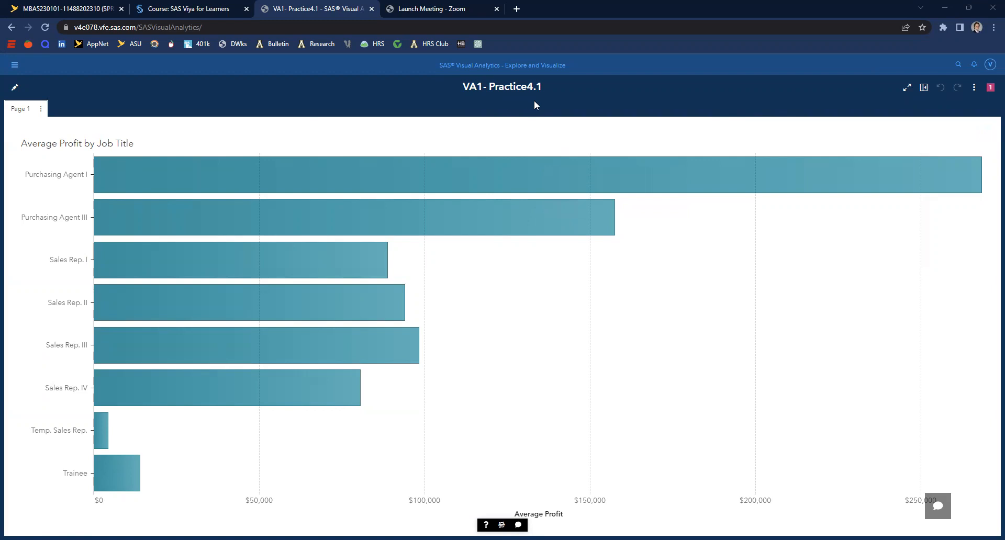
# Step: Switch the report to editing and add a Geo coordinate map to the right of the Average Profit by Job Title bar chart
pyautogui.moveTo(221, 173)
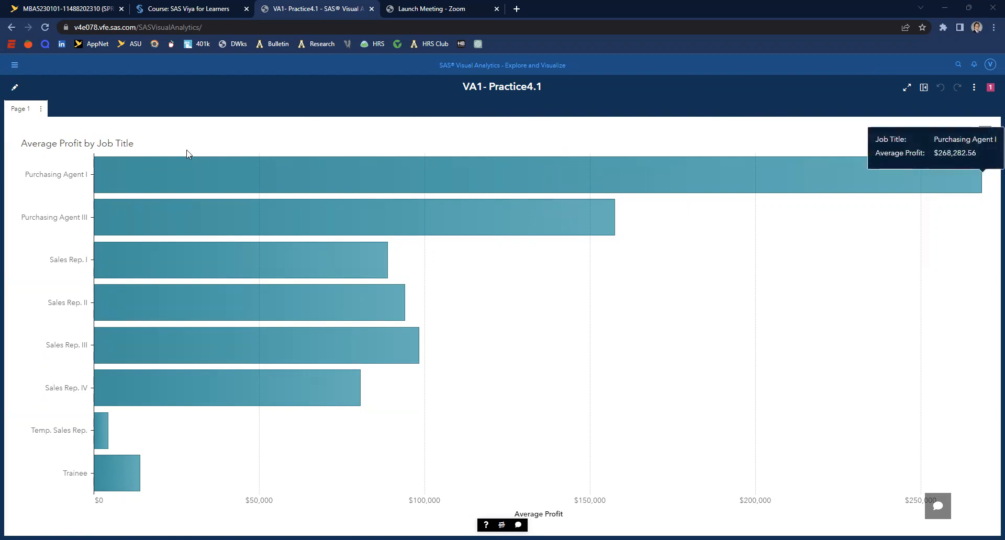
pyautogui.click(13, 87)
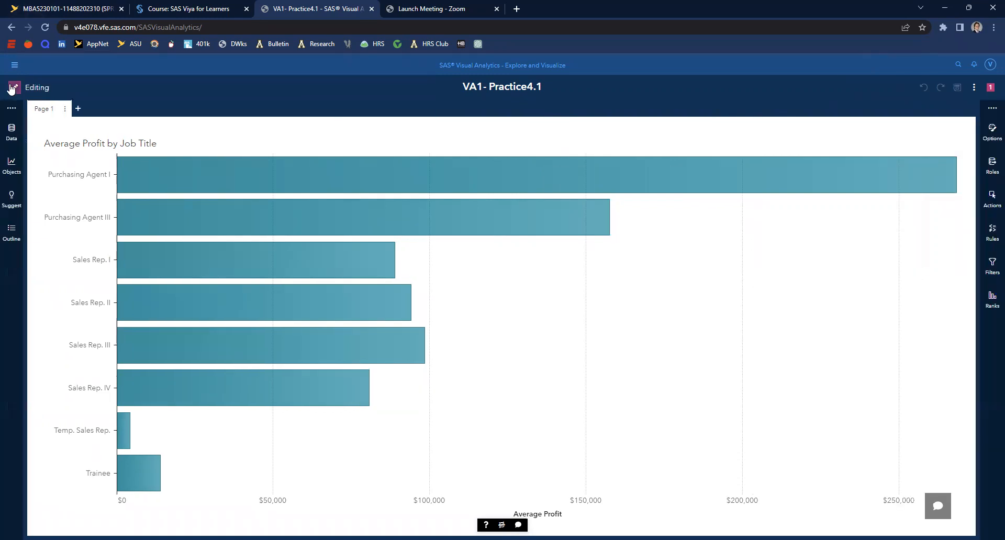
pyautogui.click(12, 165)
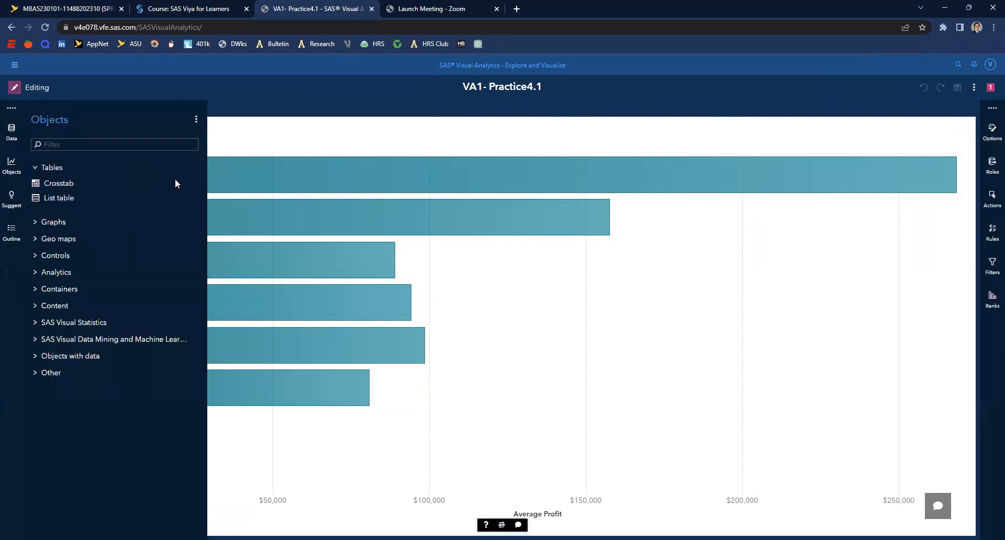
pyautogui.click(67, 144)
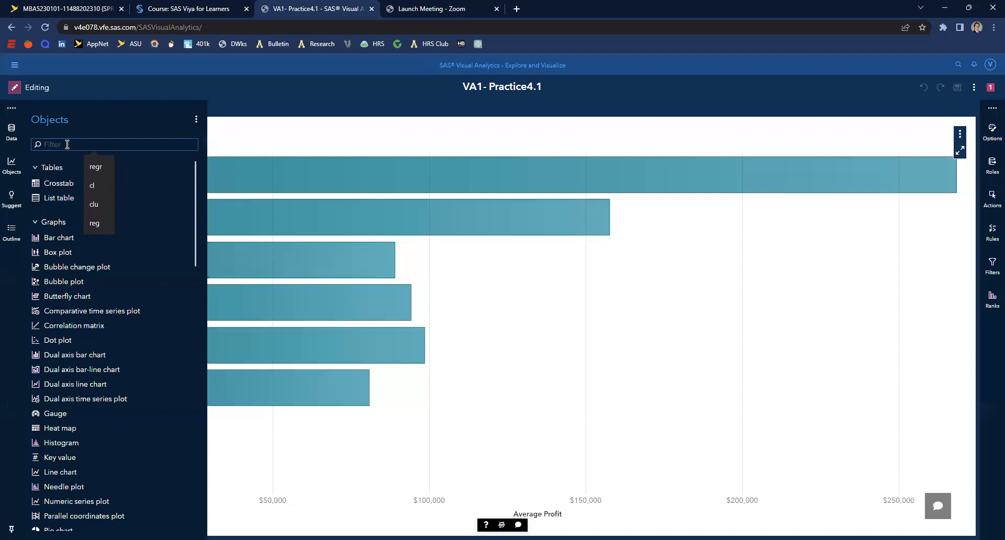
pyautogui.write('geo')
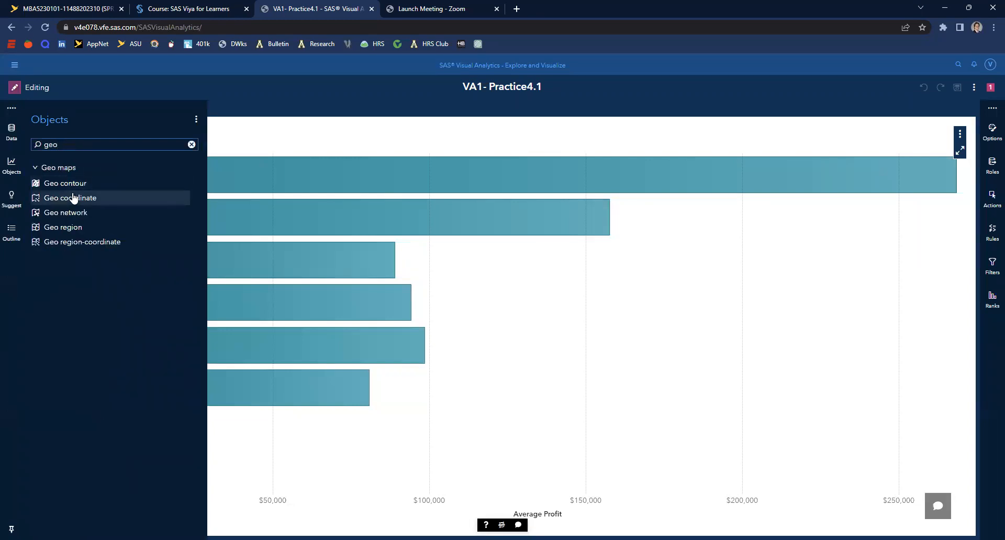
pyautogui.moveTo(71, 197); pyautogui.dragTo(596, 202)
# Step: Start assigning data to the new geo map and set its geography role to Employee Country
pyautogui.click(733, 329)
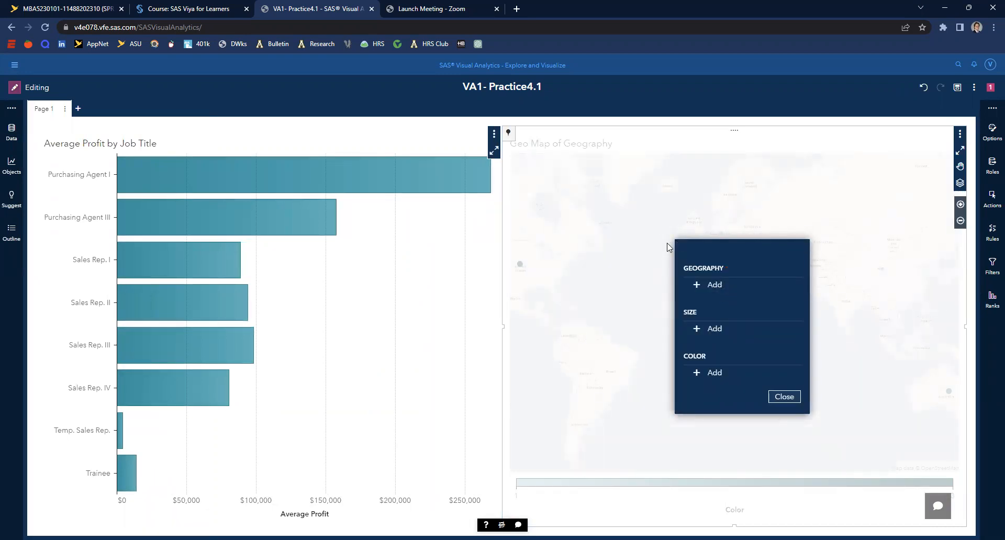
pyautogui.click(719, 287)
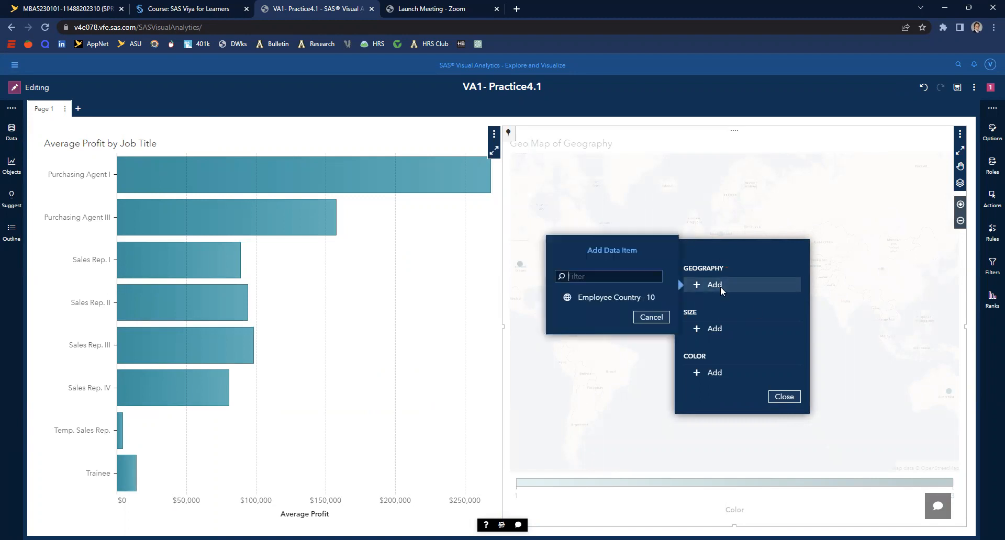
pyautogui.click(630, 299)
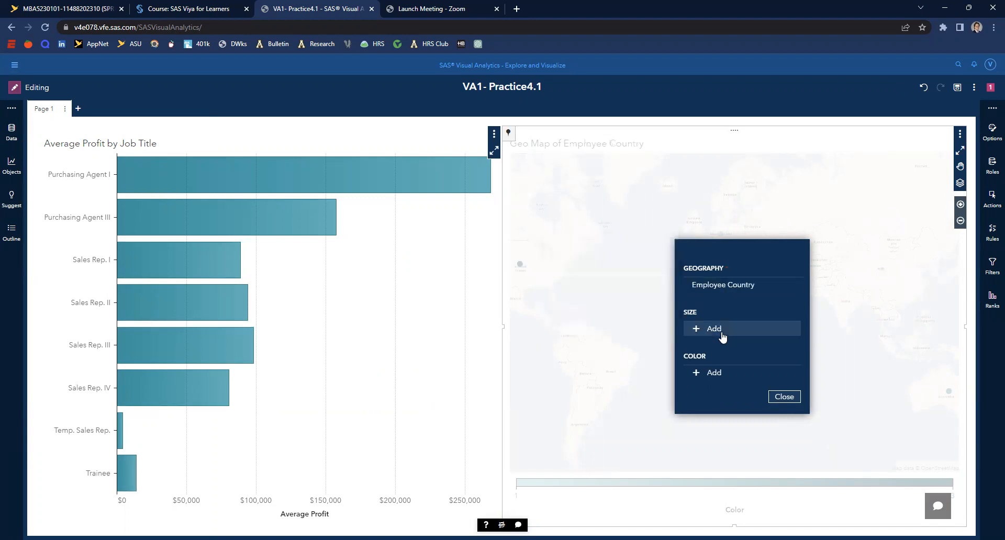
# Step: Try Average Profit as the geo map's size role
pyautogui.click(722, 335)
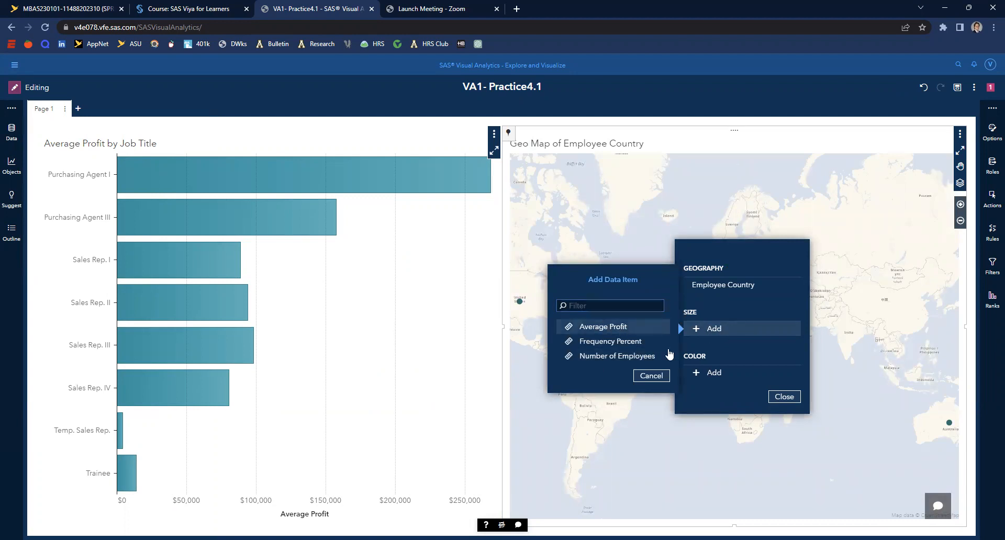
pyautogui.click(619, 328)
pyautogui.click(721, 372)
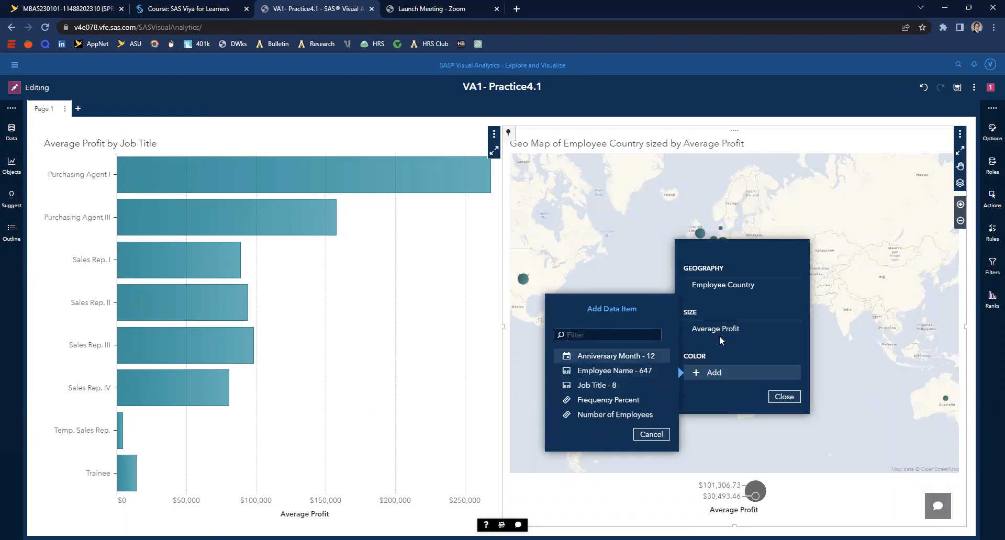
pyautogui.click(651, 435)
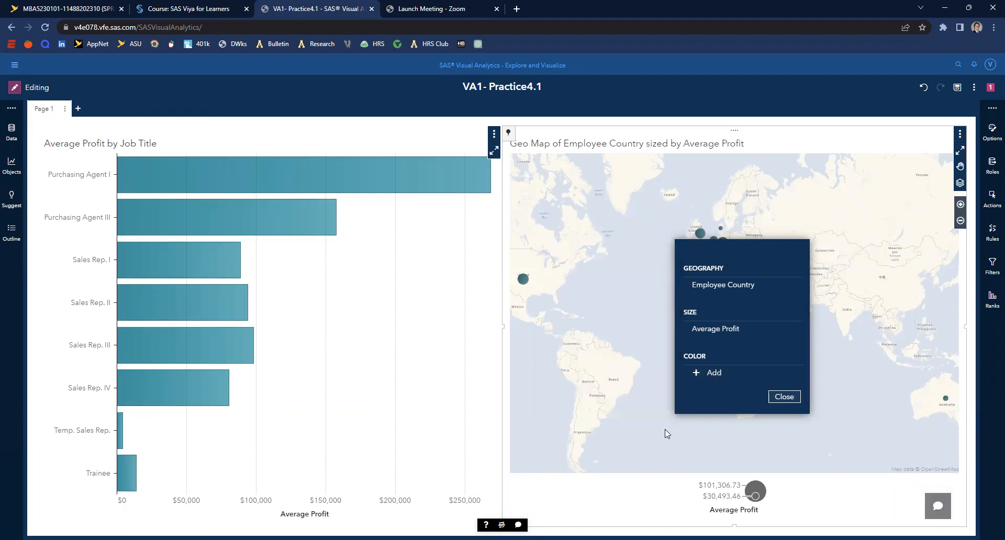
# Step: Set the geo map's size role to Frequency Percent and its color role to Average Profit
pyautogui.click(704, 329)
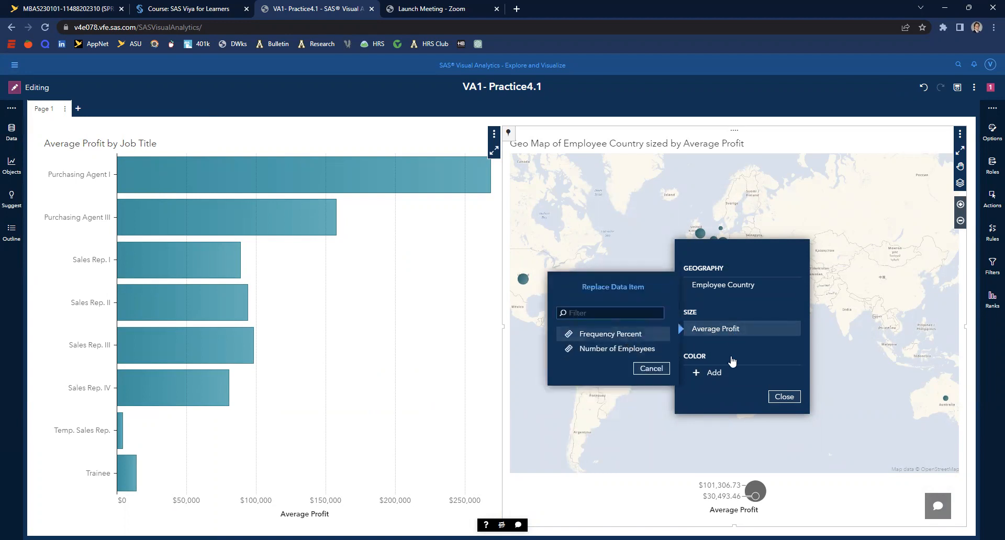
pyautogui.click(628, 335)
pyautogui.click(722, 373)
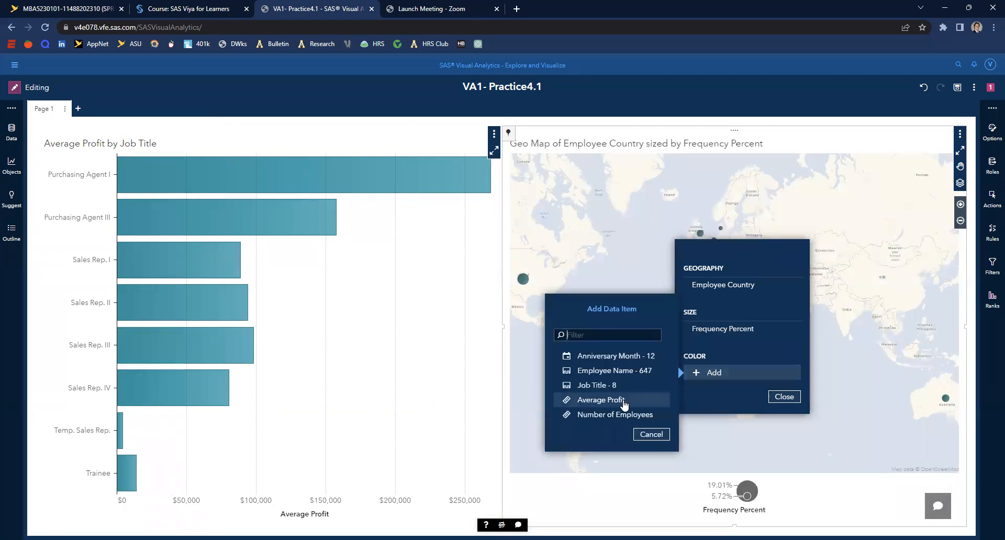
pyautogui.click(625, 404)
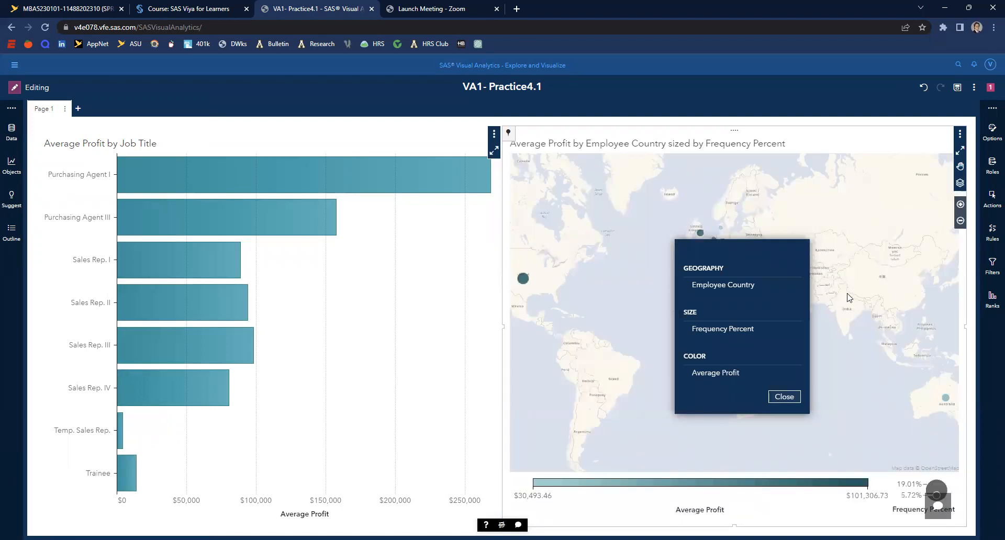
# Step: Add Number of Employees to the geo map's data tip values
pyautogui.click(992, 166)
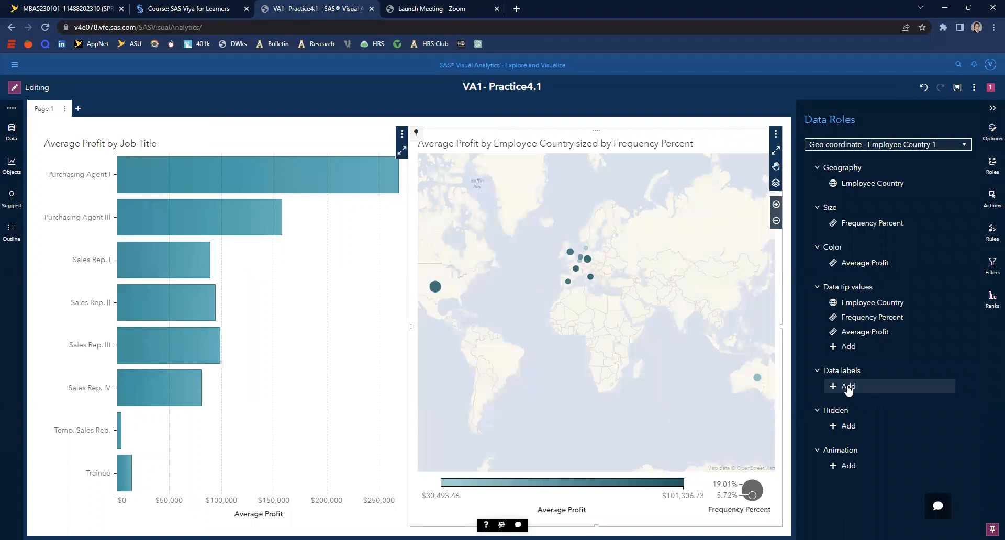
pyautogui.moveTo(854, 303)
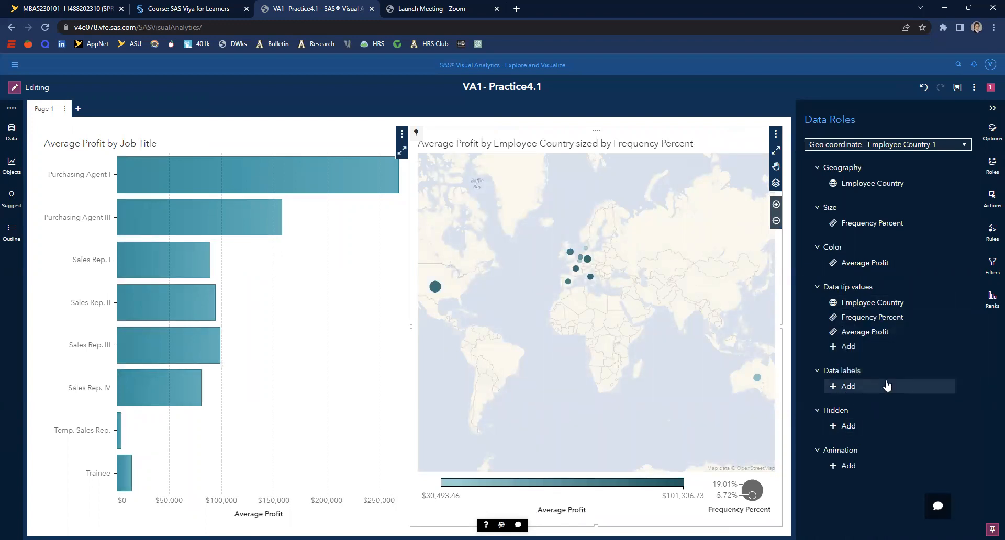
pyautogui.click(873, 347)
pyautogui.click(773, 384)
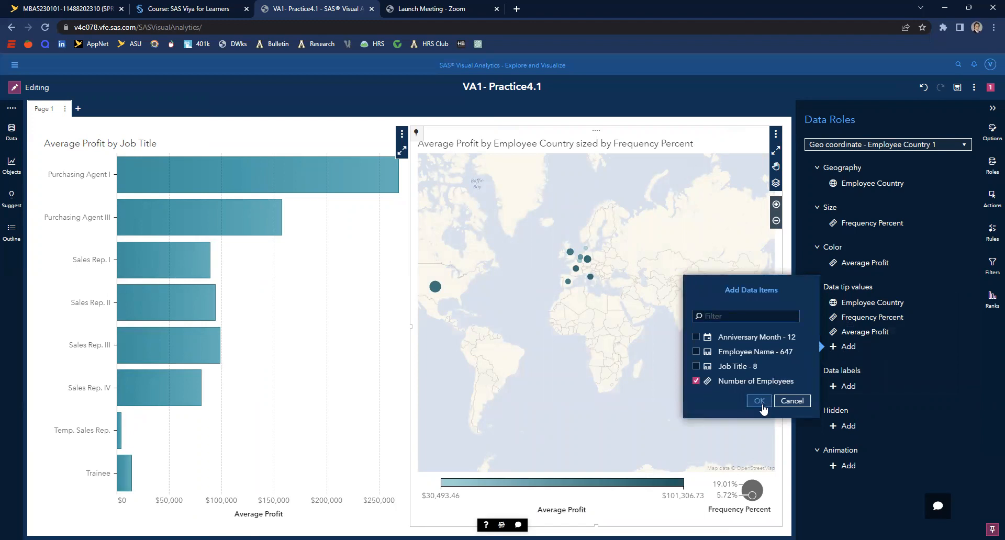
pyautogui.click(760, 401)
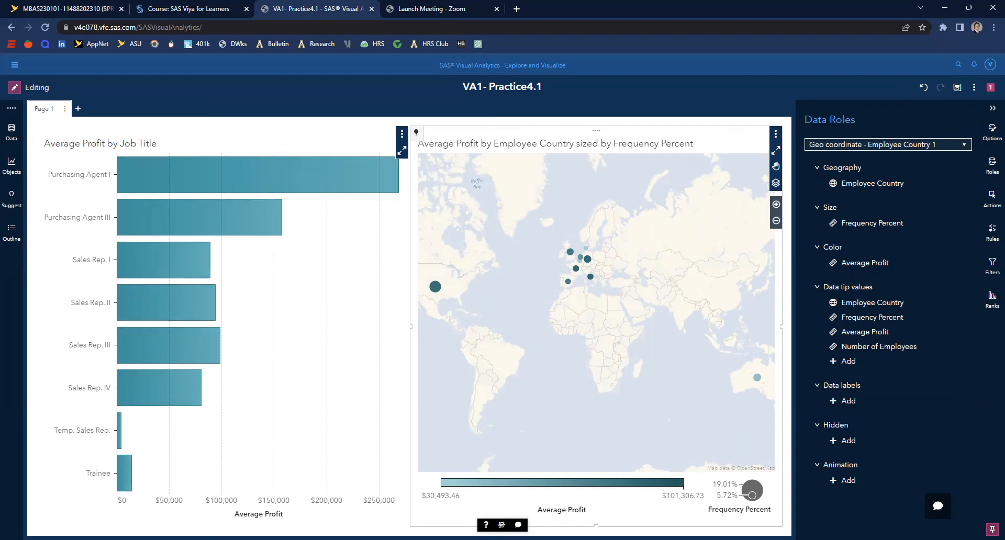
# Step: Maximize the geo map, sort its details table by Average Profit in descending order and highlight the first country on the map
pyautogui.click(776, 151)
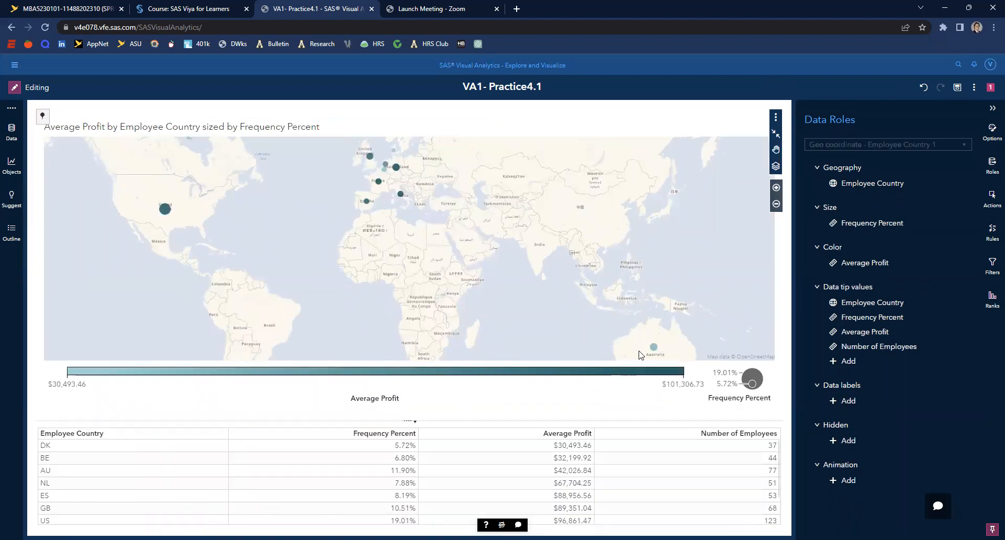
pyautogui.click(579, 435)
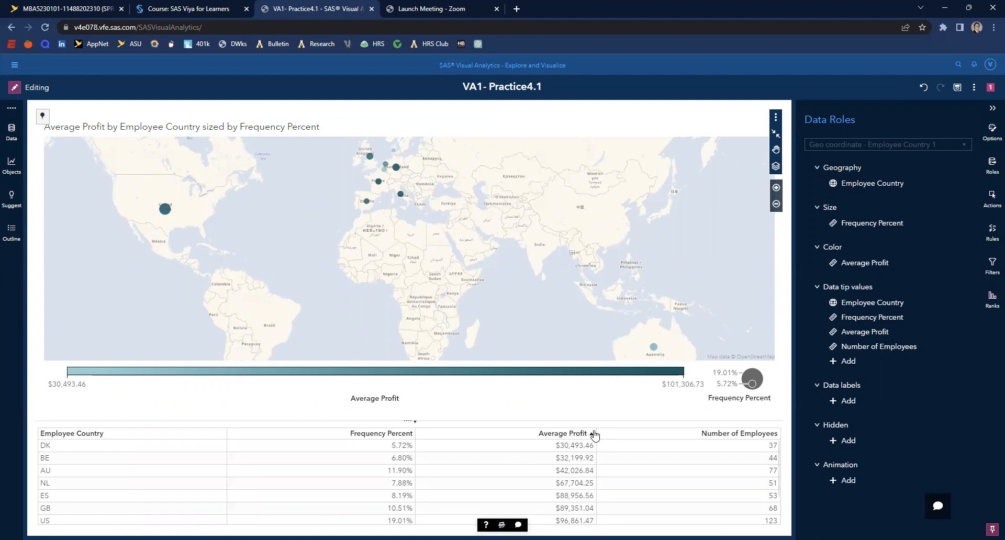
pyautogui.click(592, 434)
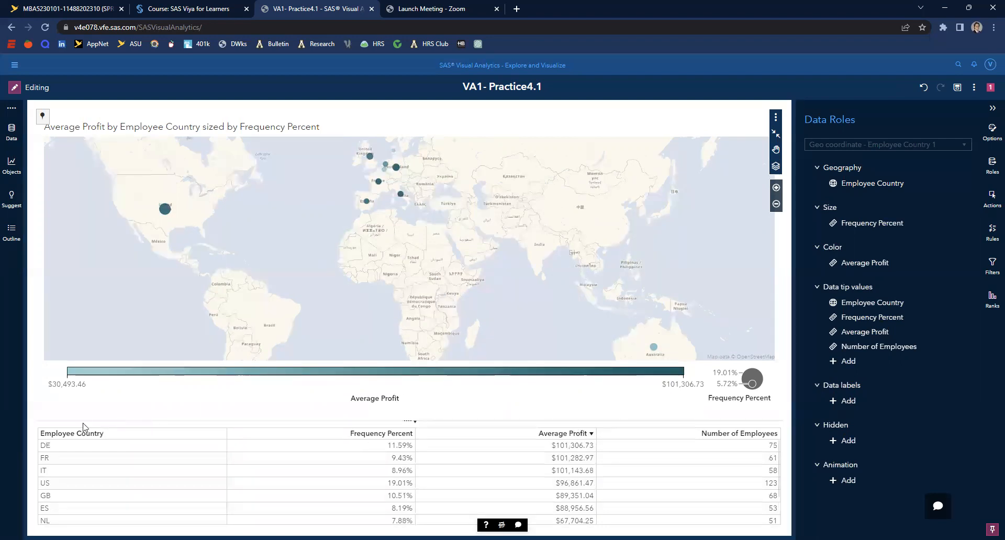
pyautogui.click(43, 448)
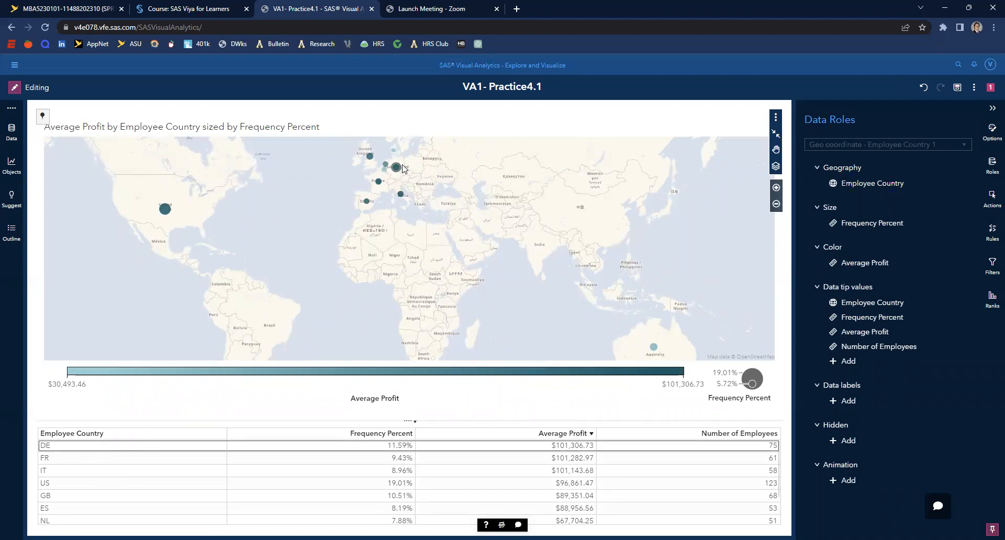
# Step: Sort the details table by Average Profit in ascending order and locate the first listed country on the map
pyautogui.click(561, 433)
pyautogui.click(58, 447)
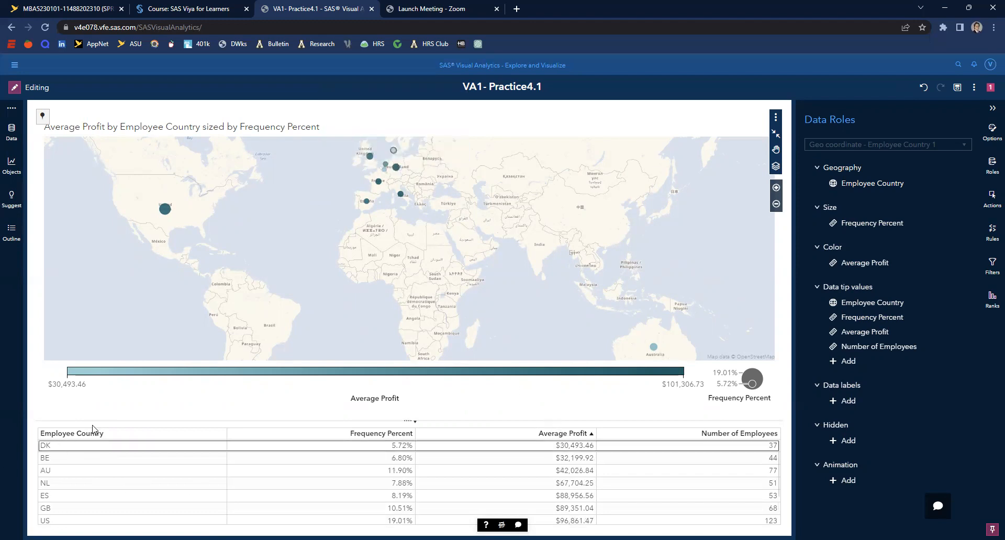
pyautogui.scroll(3, 398, 202)
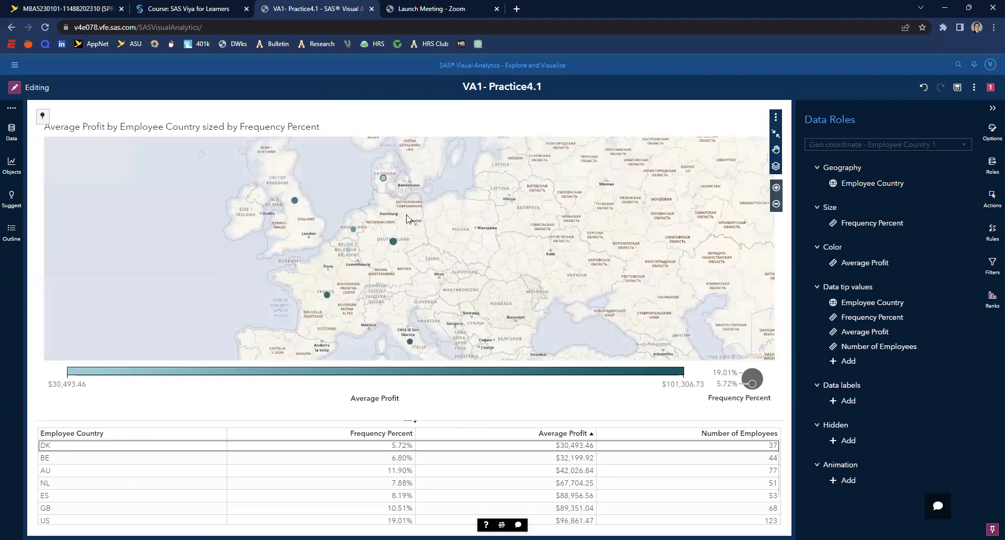
pyautogui.moveTo(405, 219); pyautogui.dragTo(412, 240)
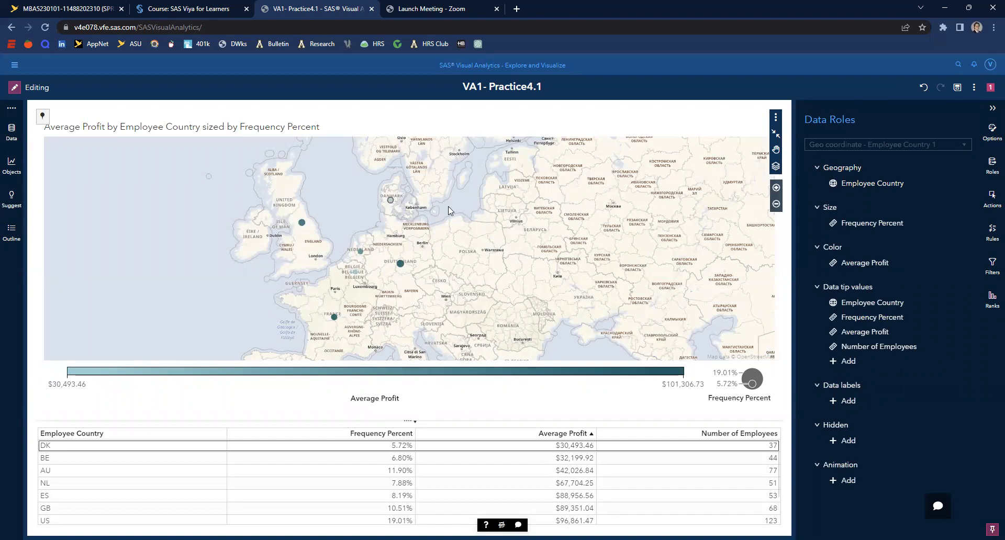
pyautogui.scroll(-1, 506, 254)
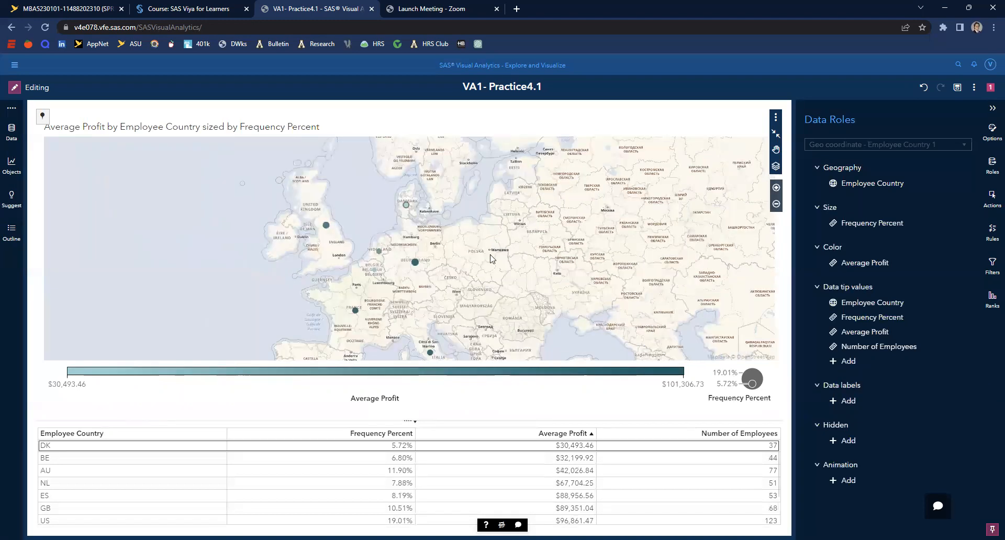
# Step: Compare countries by Number of Employees in descending and ascending order, then restore the geo map to its normal size
pyautogui.click(740, 435)
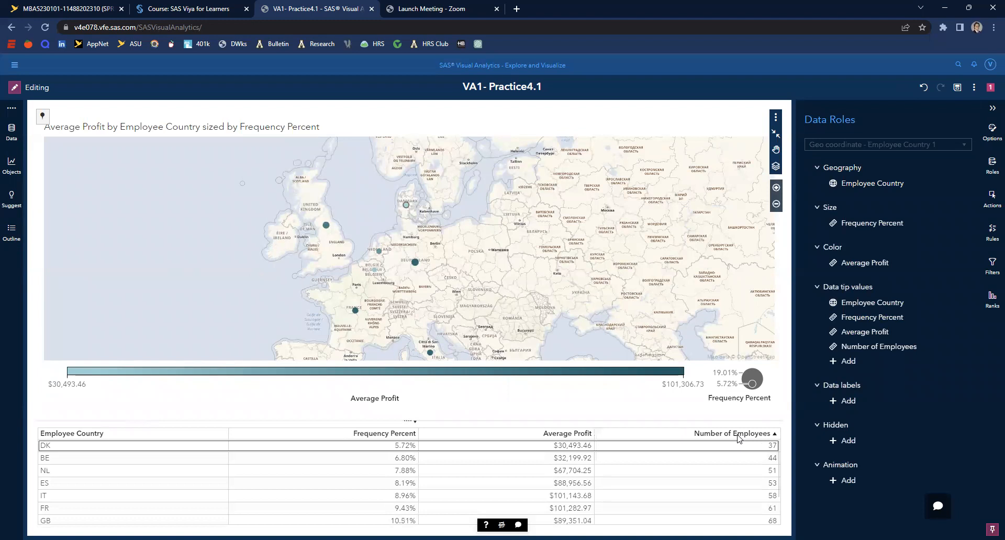
pyautogui.click(741, 434)
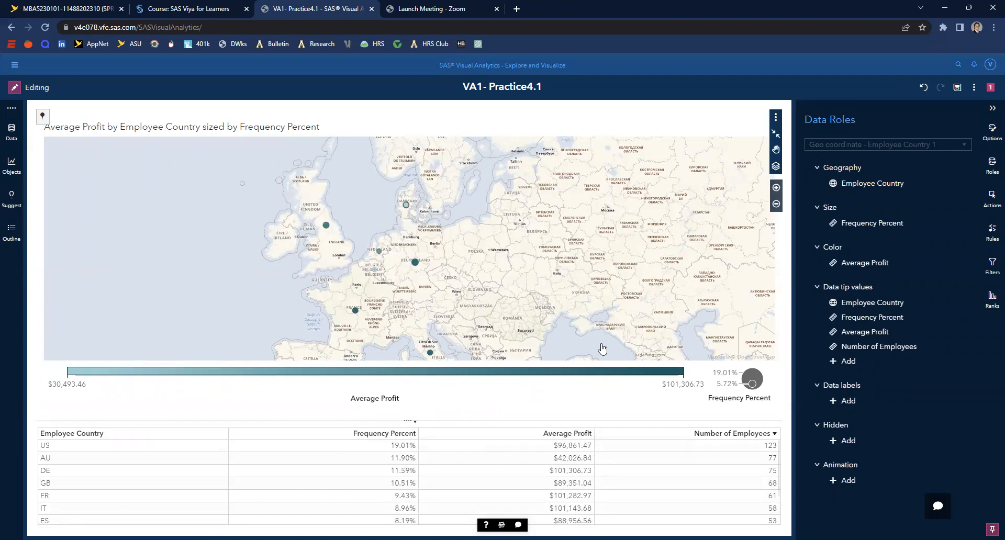
pyautogui.click(755, 434)
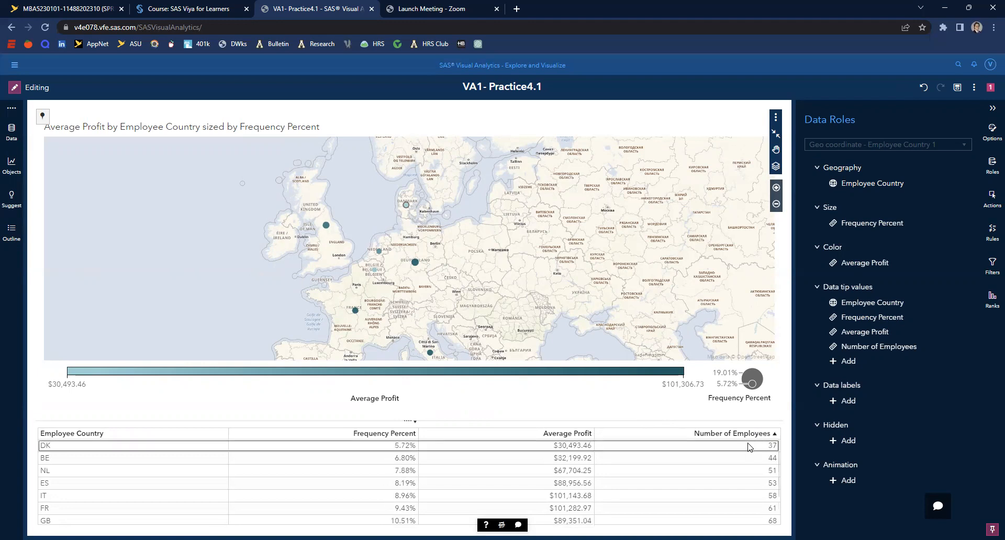
pyautogui.scroll(-2, 508, 283)
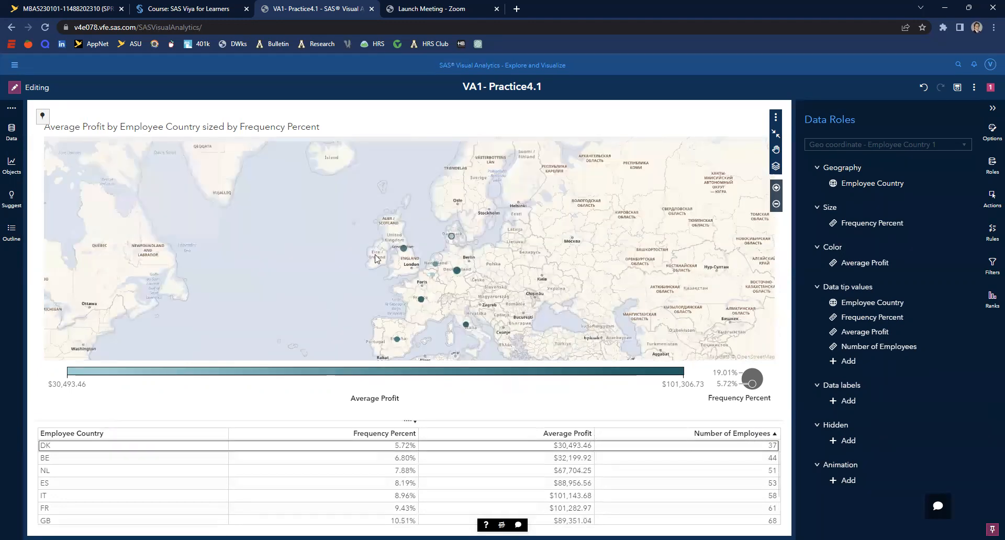
pyautogui.scroll(-2, 377, 259)
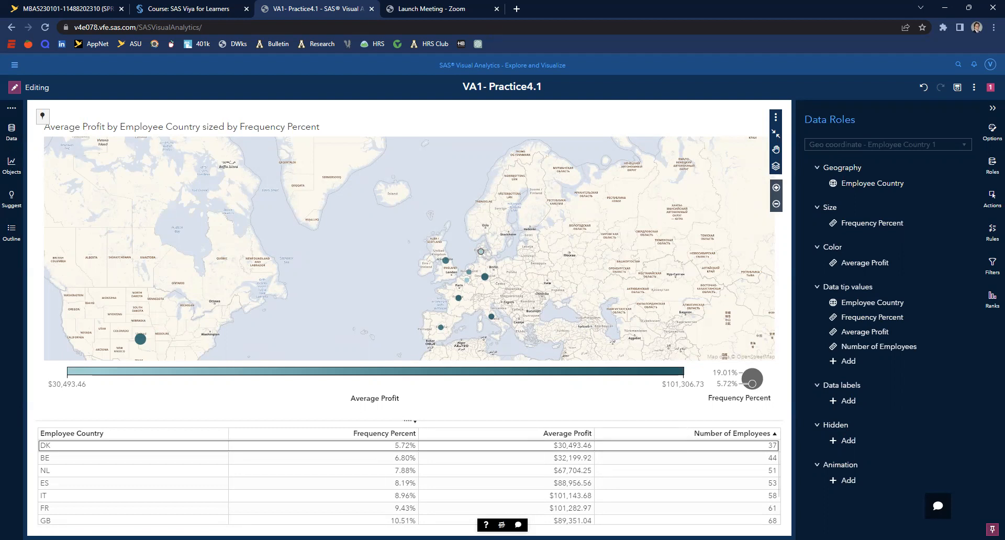
pyautogui.click(779, 137)
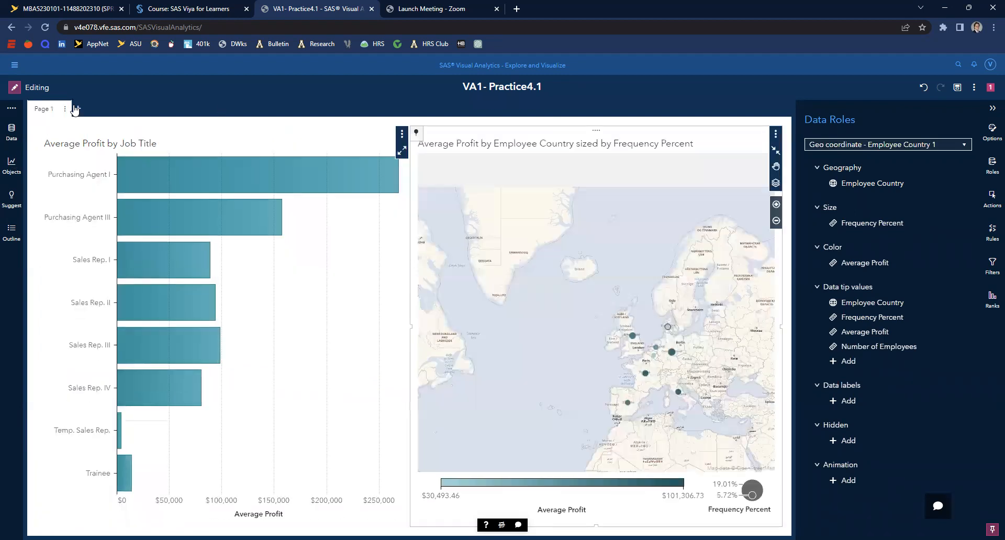
# Step: Add a Dual axis line chart below the Average Profit by Job Title bar chart
pyautogui.click(12, 165)
pyautogui.click(90, 145)
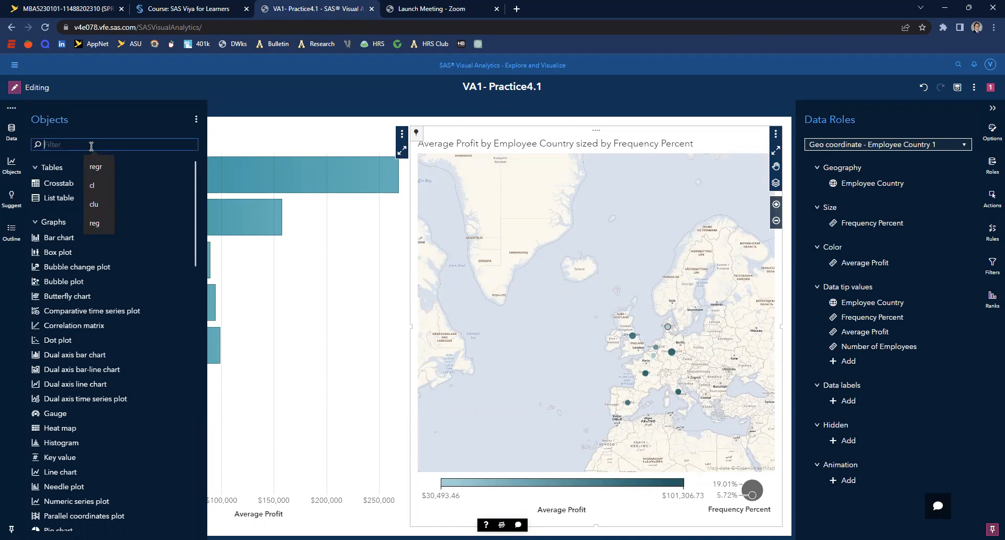
pyautogui.write('dual')
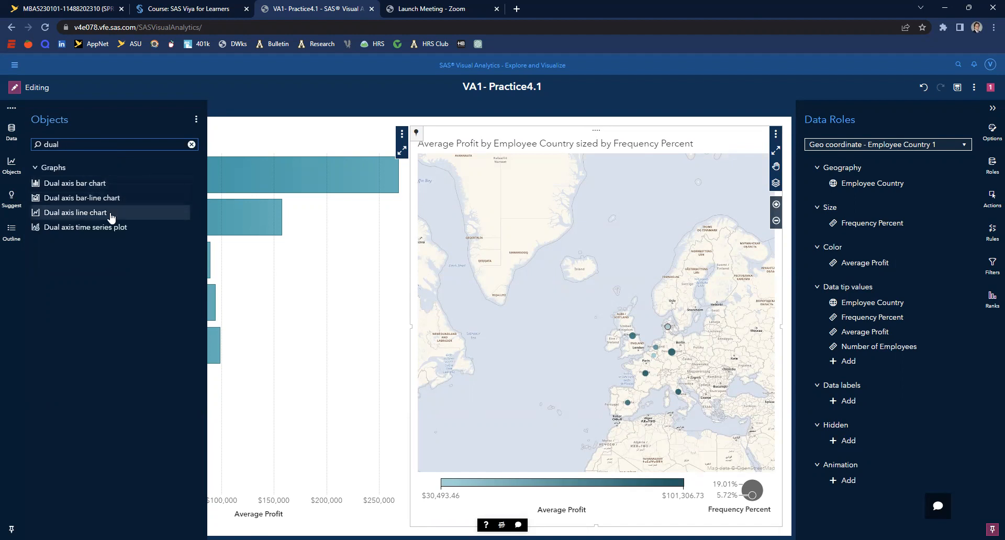
pyautogui.moveTo(111, 217); pyautogui.dragTo(408, 513)
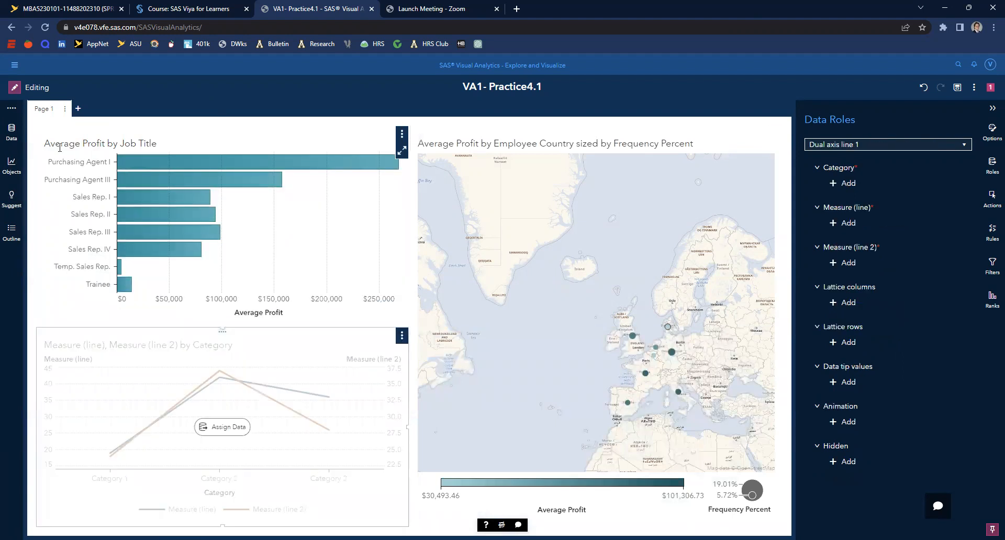
# Step: Delete the empty dual axis line chart and put a Dual axis bar-line chart below the Average Profit by Job Title bar chart
pyautogui.click(402, 336)
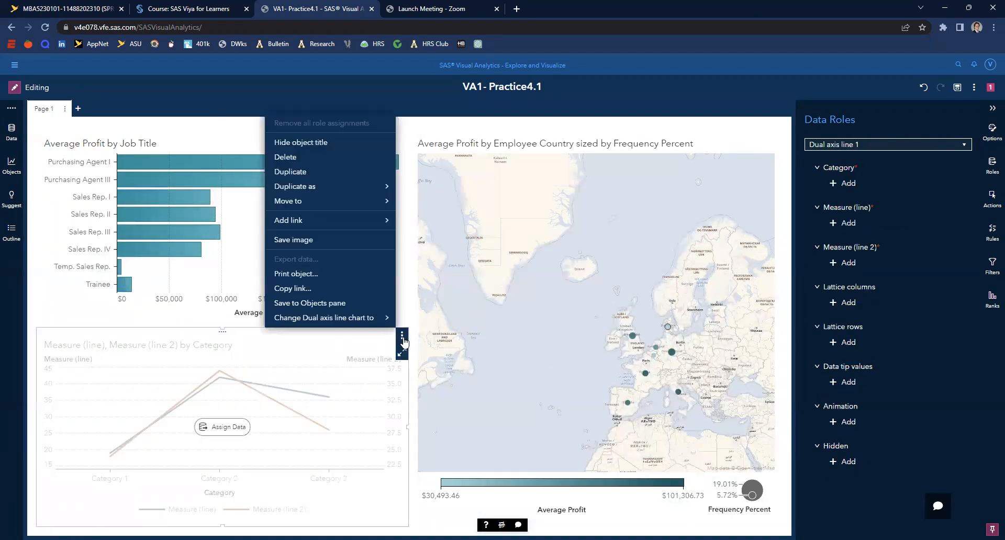
pyautogui.click(307, 157)
pyautogui.click(12, 166)
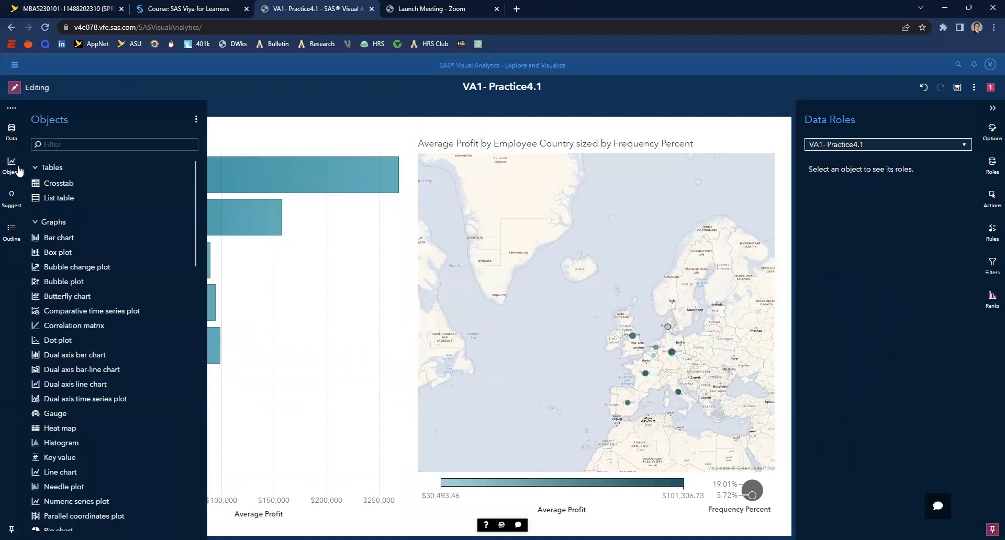
pyautogui.click(59, 143)
pyautogui.write('dual')
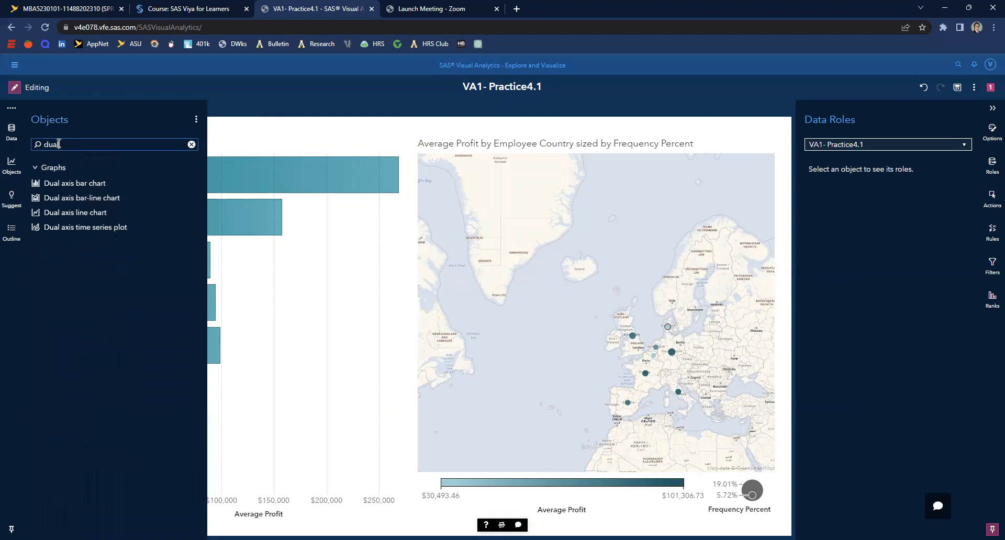
pyautogui.moveTo(82, 197); pyautogui.dragTo(305, 503)
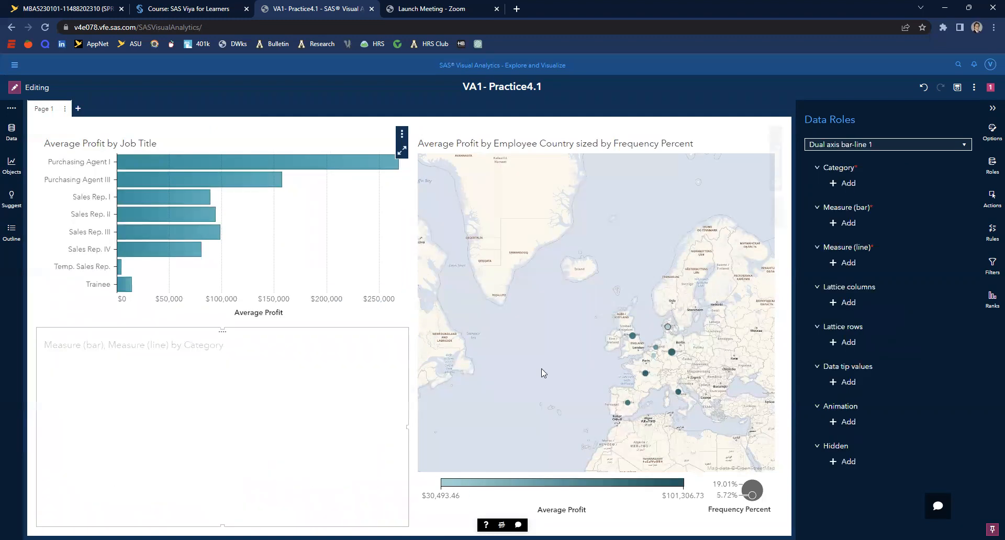
# Step: Assign Anniversary Month as category, Number of Employees as bar measure and Average Profit as line measure of the dual axis bar-line chart
pyautogui.click(220, 427)
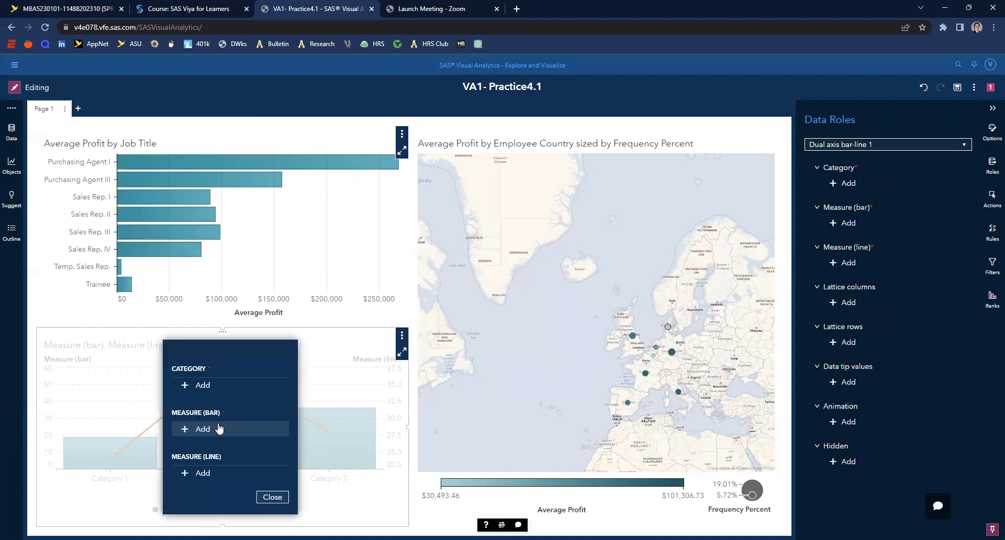
pyautogui.click(204, 384)
pyautogui.click(340, 375)
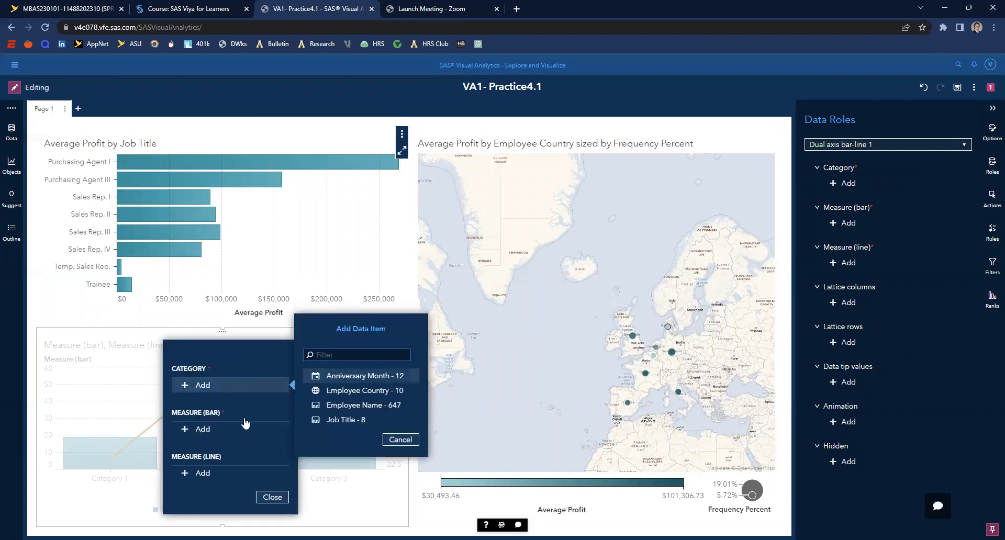
pyautogui.click(200, 430)
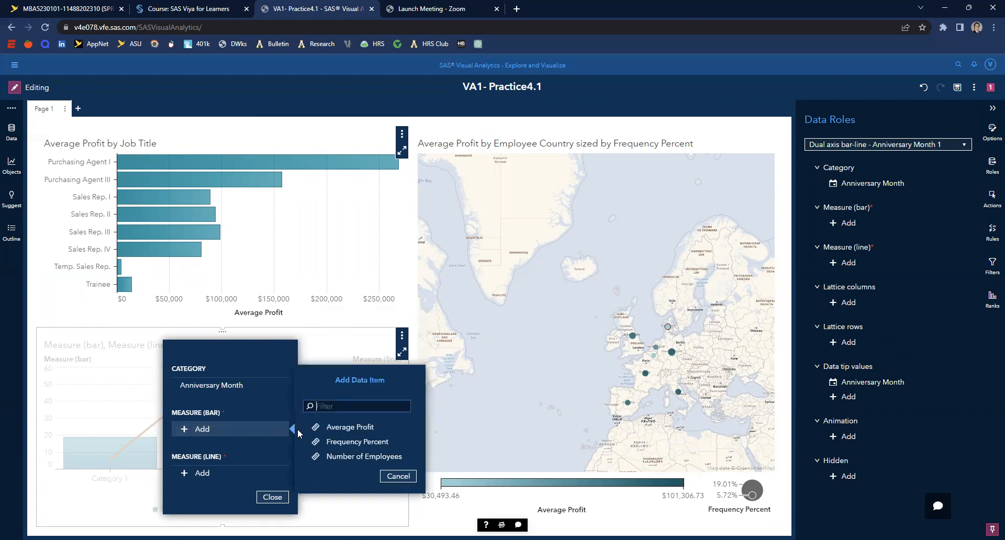
pyautogui.click(317, 461)
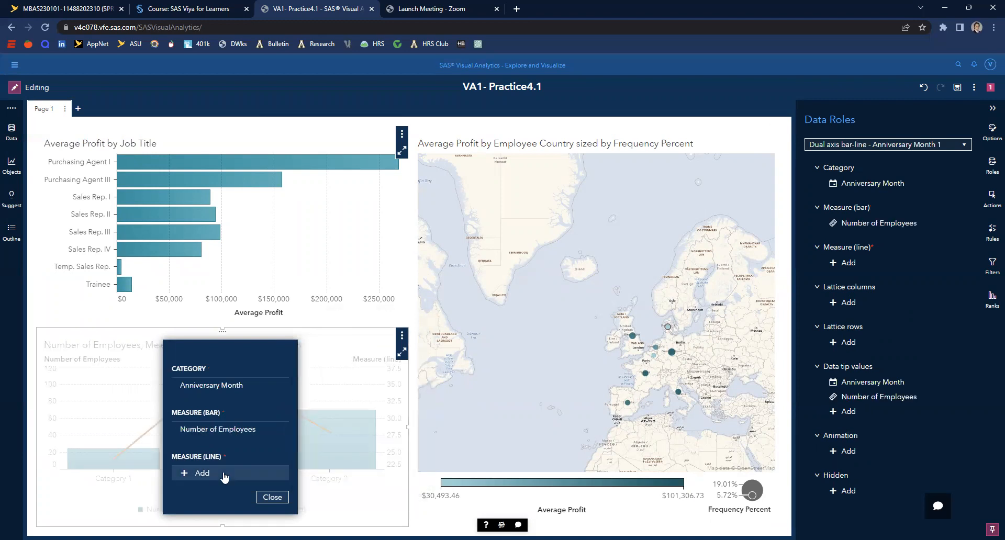
pyautogui.click(224, 474)
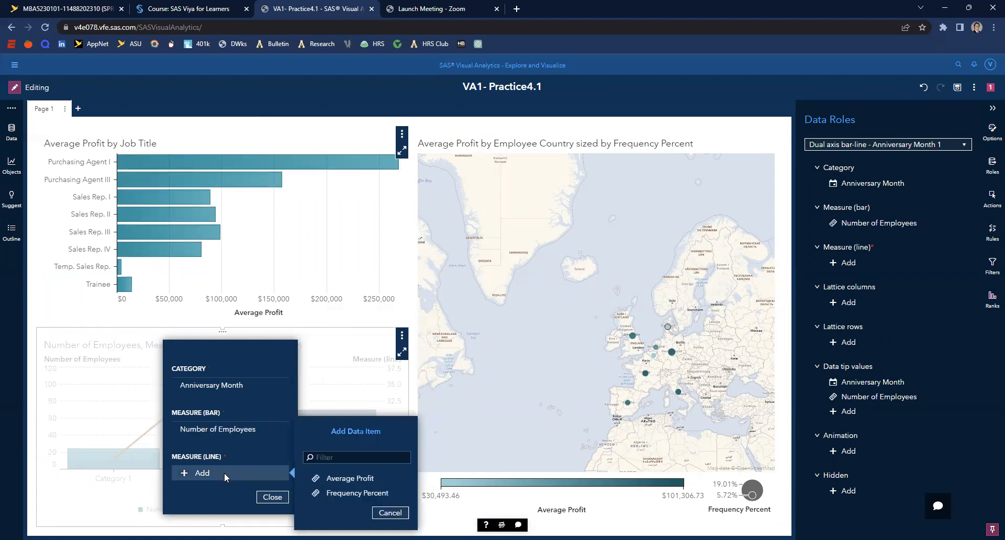
pyautogui.click(363, 480)
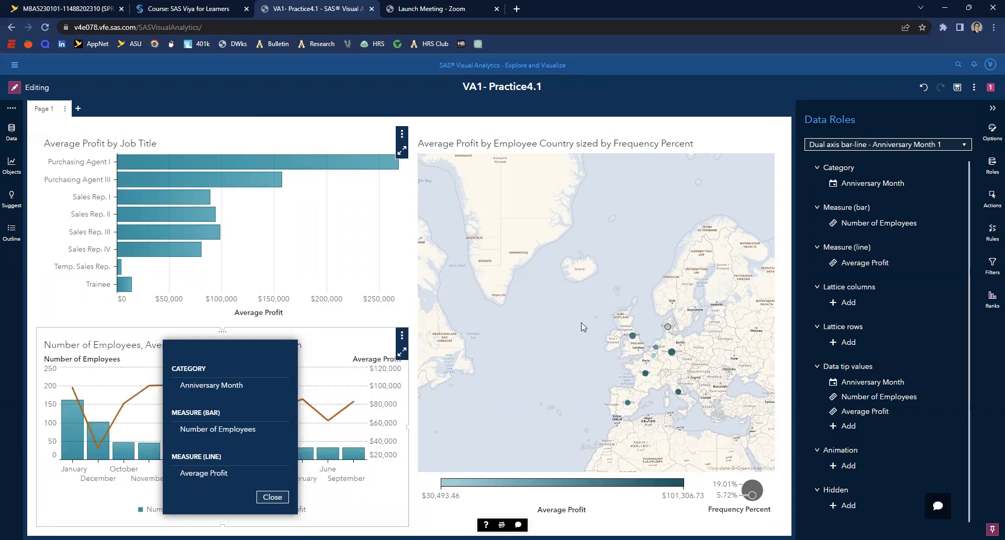
pyautogui.click(337, 333)
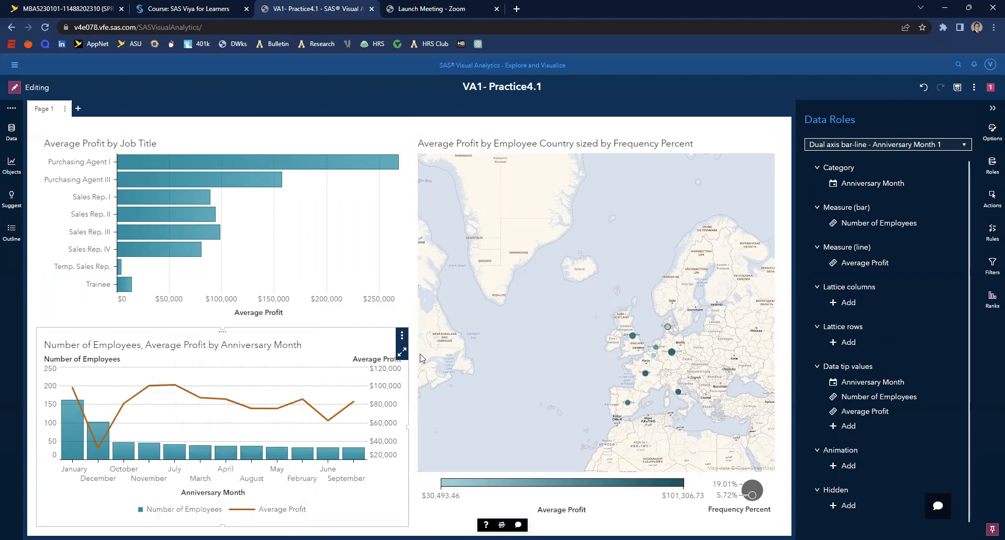
# Step: Maximize the dual axis bar-line chart and sort it by Anniversary Month in ascending order
pyautogui.click(402, 352)
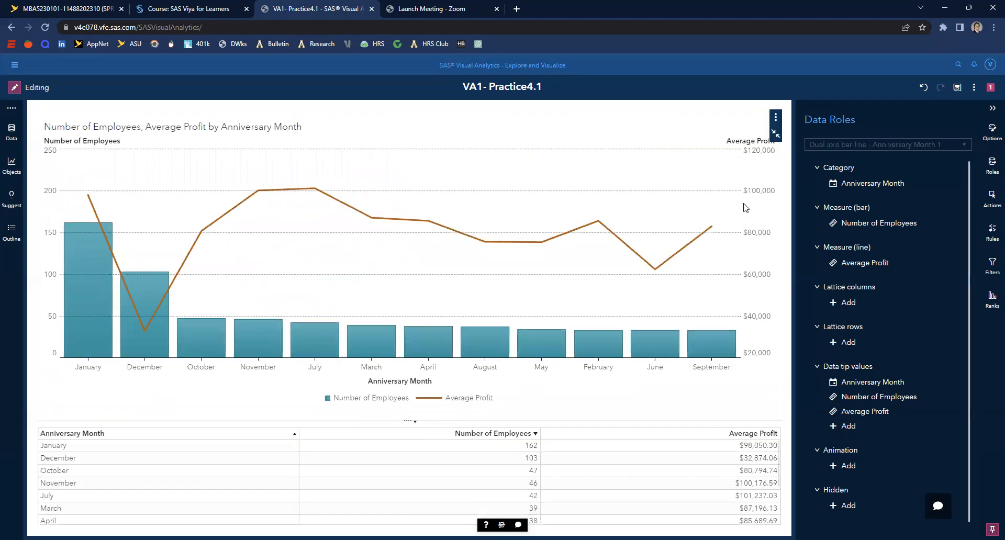
pyautogui.click(776, 115)
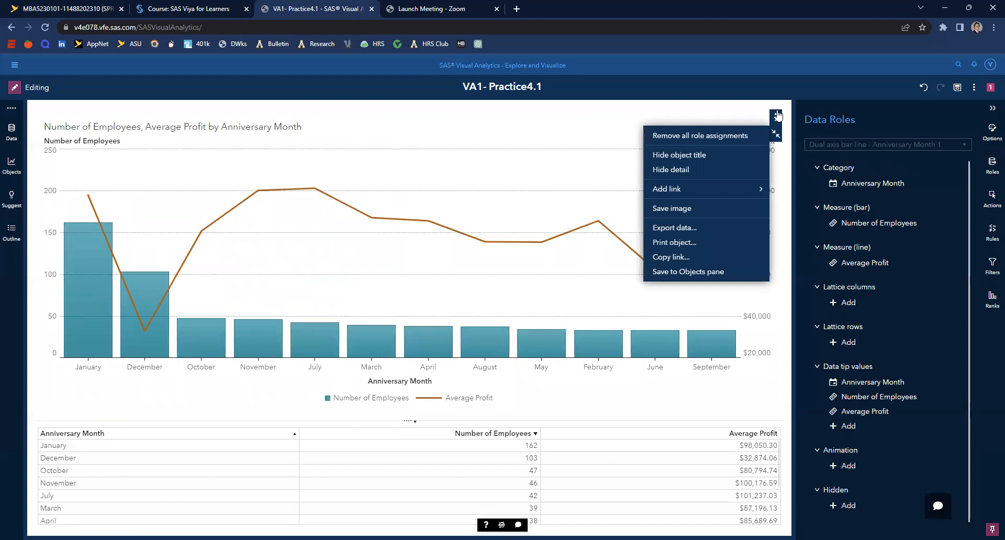
pyautogui.click(597, 146)
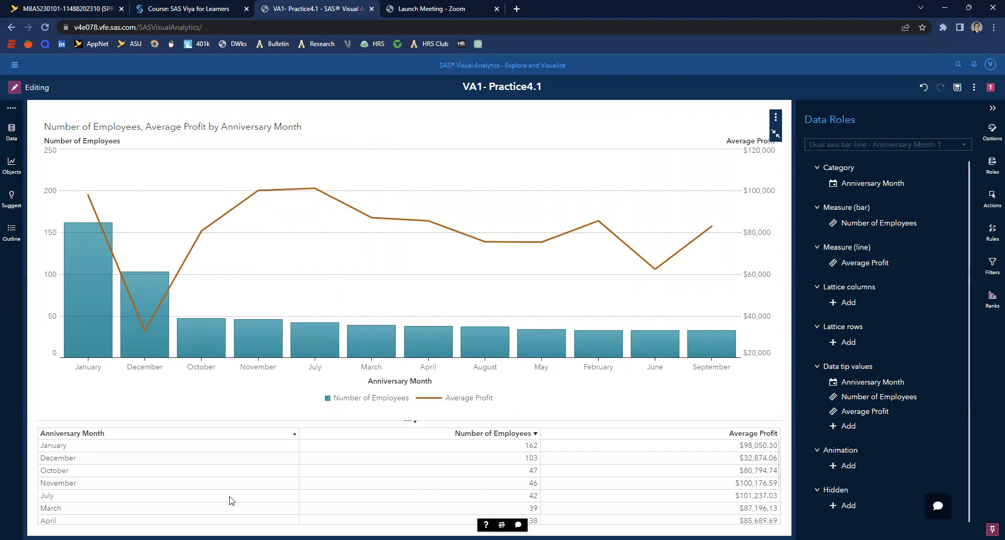
pyautogui.click(295, 437)
pyautogui.rightClick(232, 246)
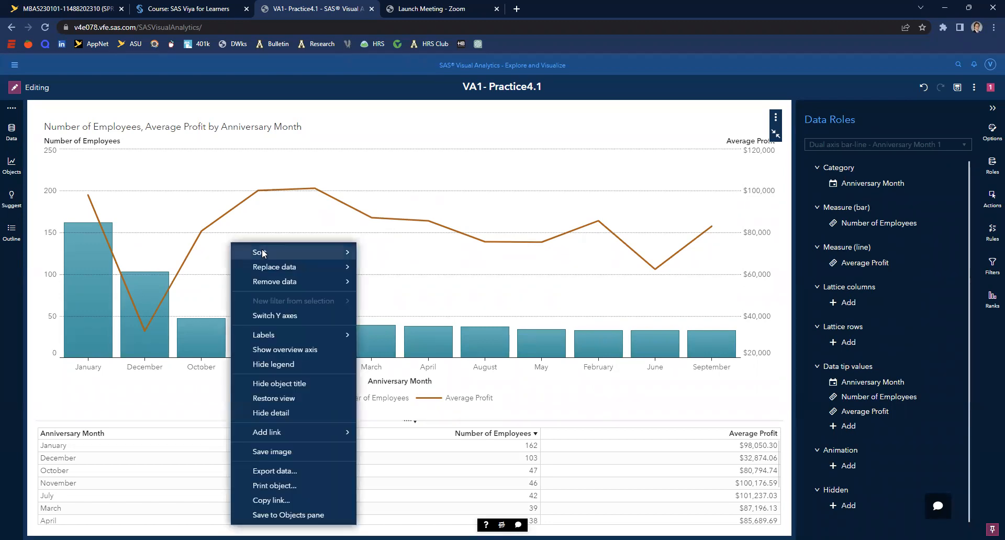
pyautogui.moveTo(310, 252)
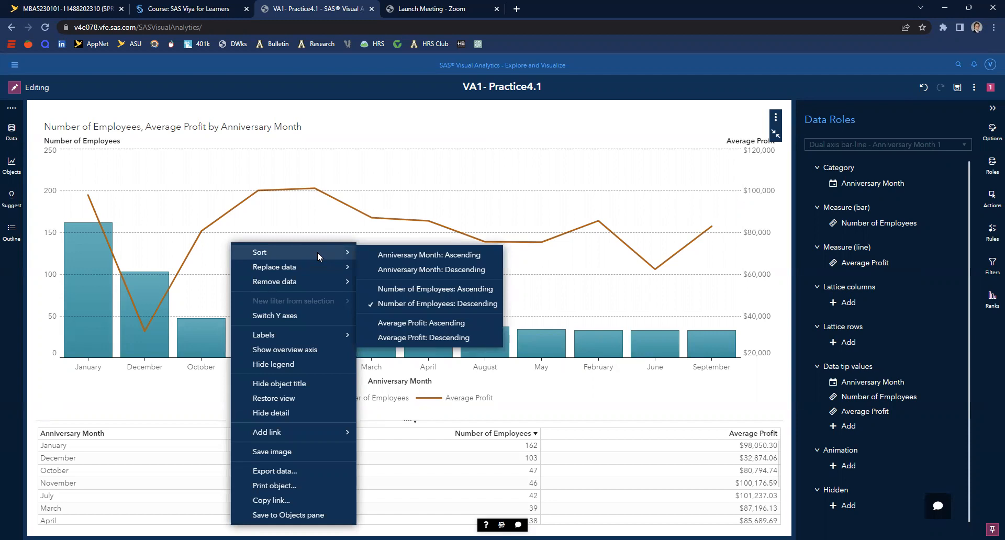
pyautogui.click(422, 254)
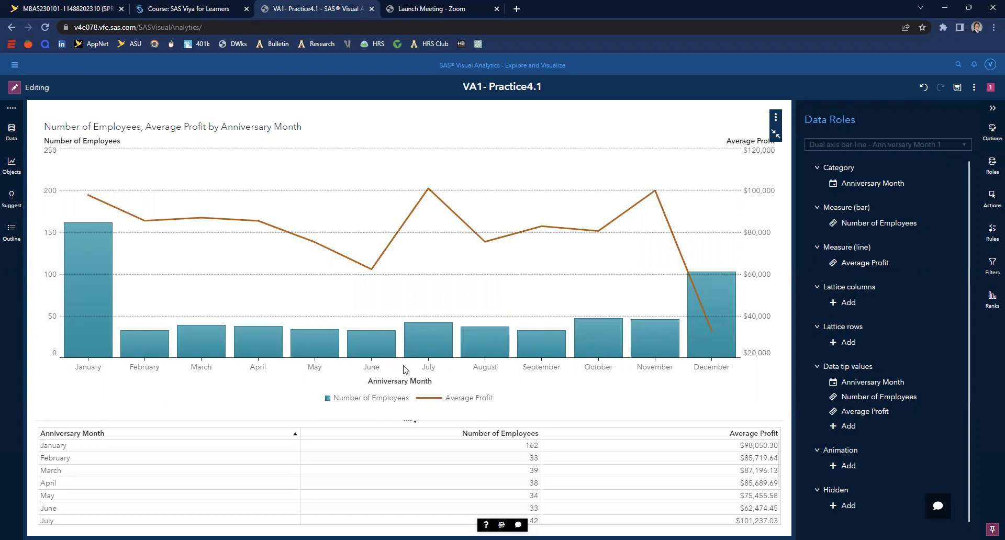
# Step: Sort the details table by Number of Employees in descending order and highlight January's bar in the chart
pyautogui.click(533, 437)
pyautogui.click(533, 437)
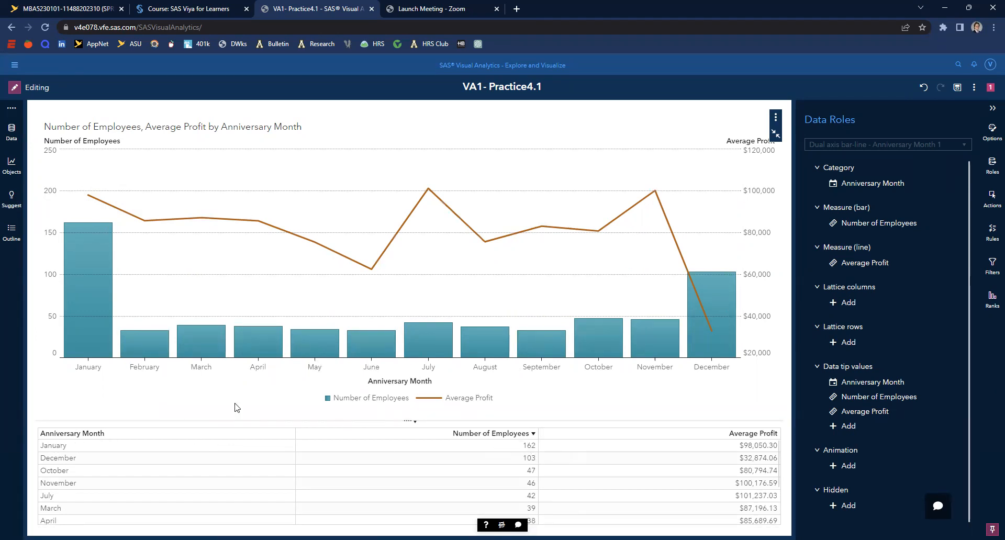
pyautogui.click(79, 300)
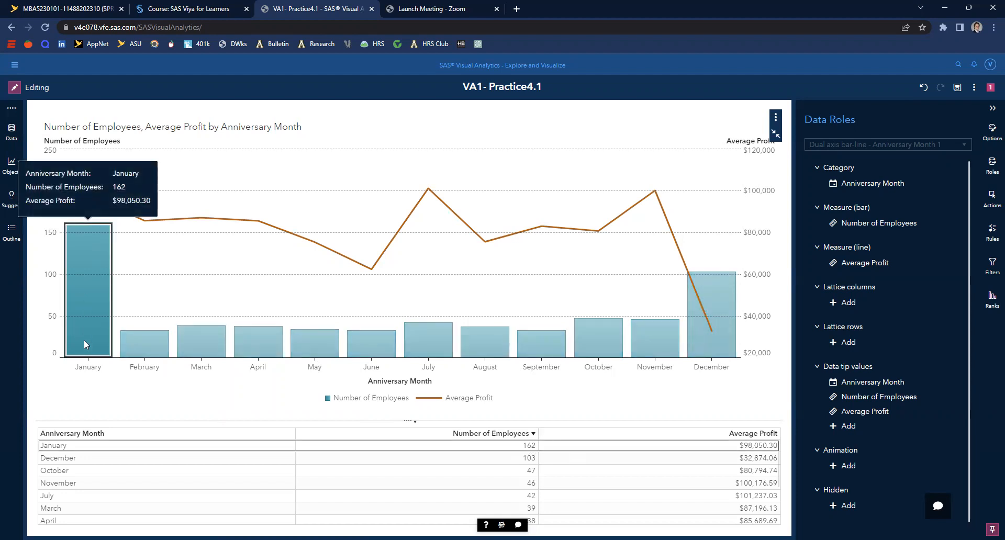
# Step: Sort the details table by Average Profit in descending order, highlight July's bar and restore the chart to its normal size
pyautogui.click(754, 434)
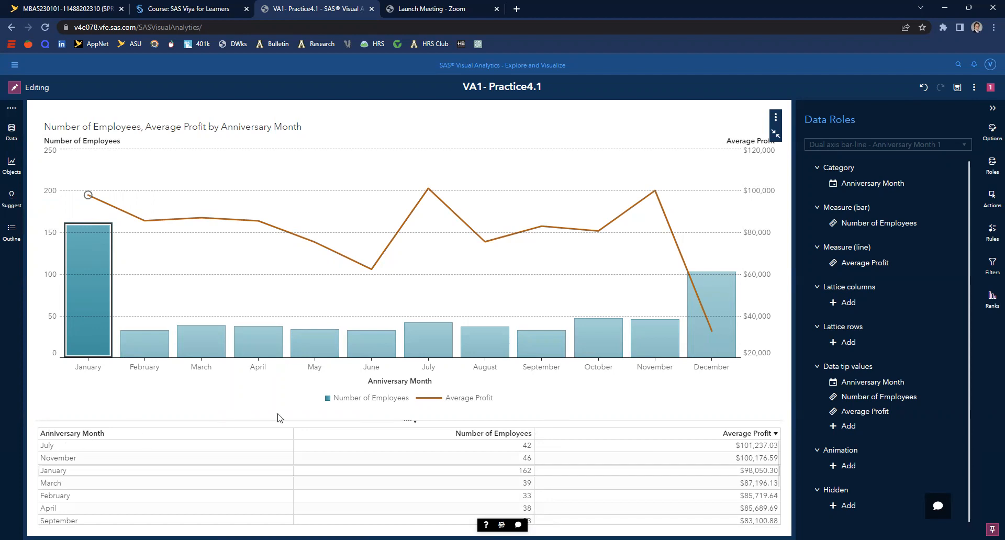
pyautogui.click(431, 343)
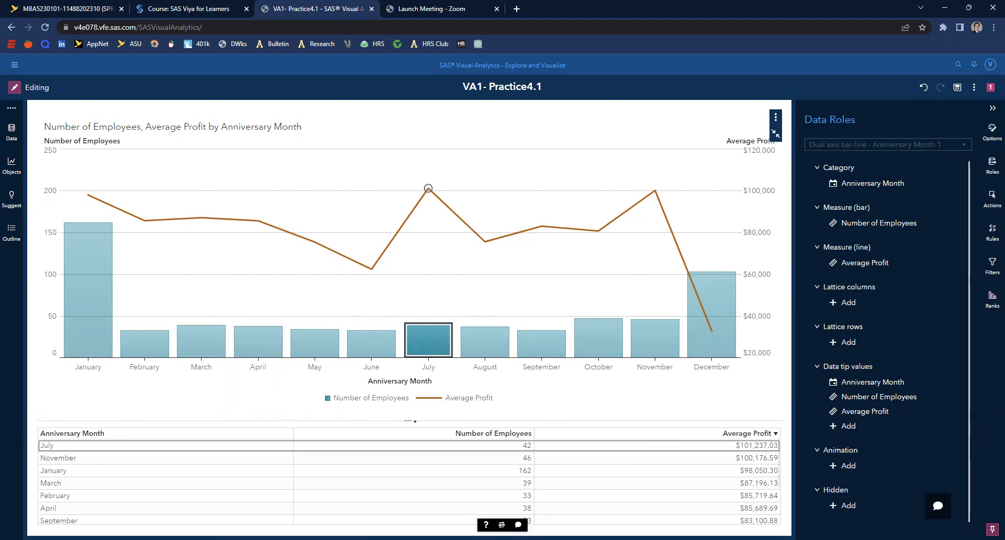
pyautogui.click(775, 134)
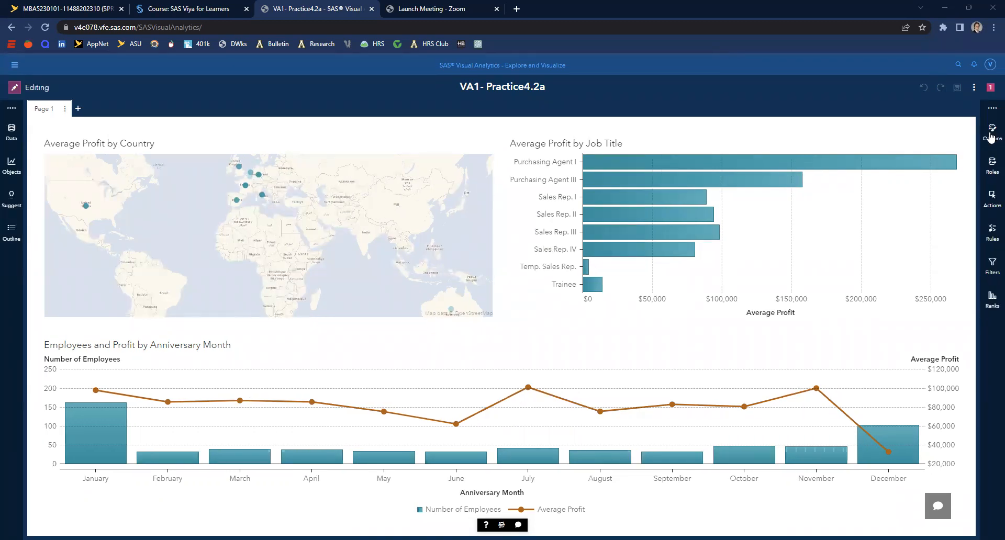
# Step: Set the viewer customization capability level of the VA1- Practice4.2a report to Simple edits
pyautogui.click(991, 134)
pyautogui.scroll(-5, 888, 307)
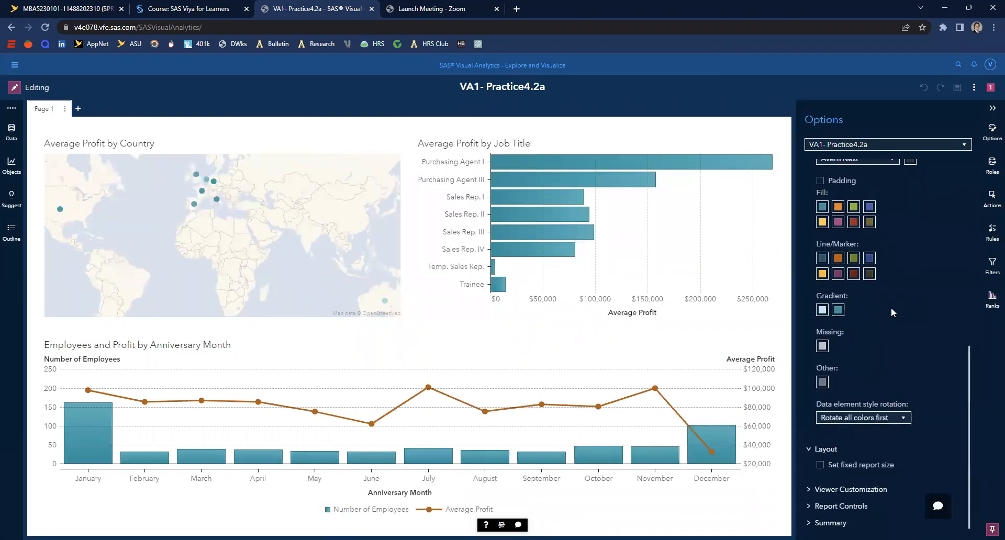
pyautogui.click(864, 490)
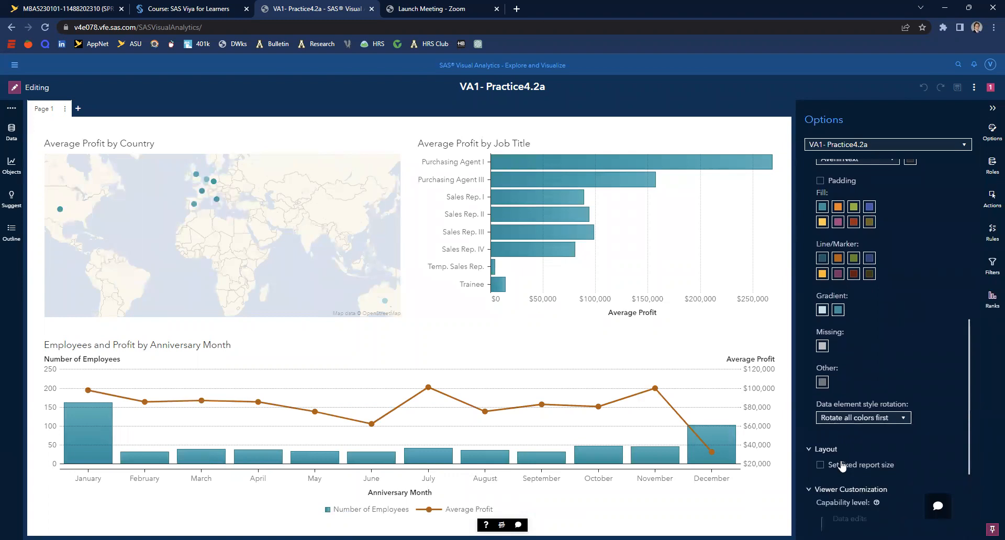
pyautogui.scroll(-1, 842, 466)
pyautogui.scroll(-3, 843, 466)
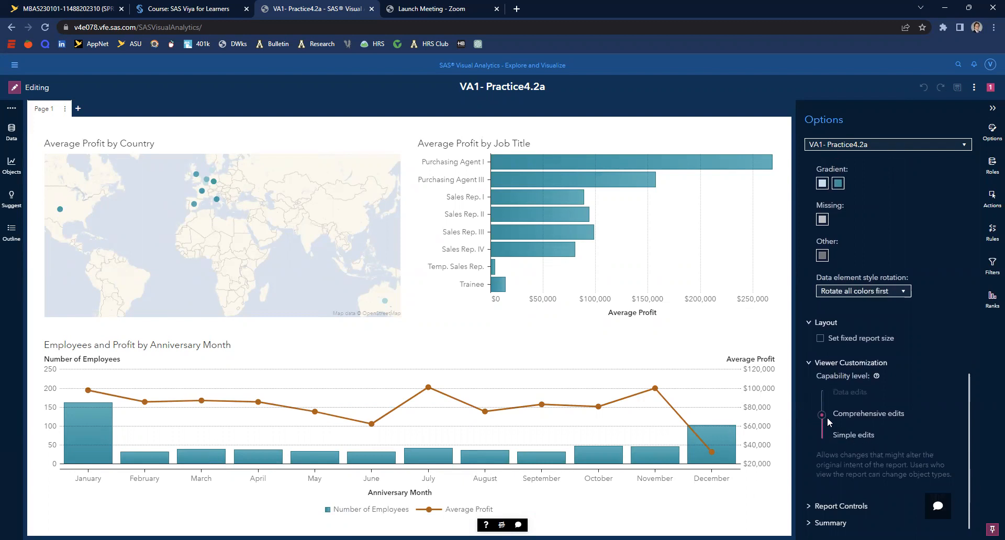
pyautogui.click(821, 438)
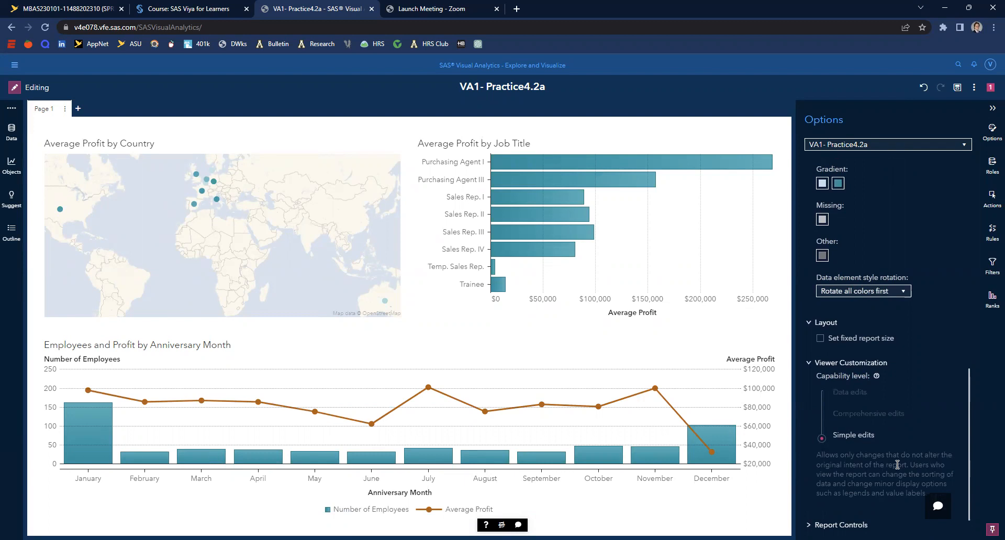
pyautogui.click(991, 133)
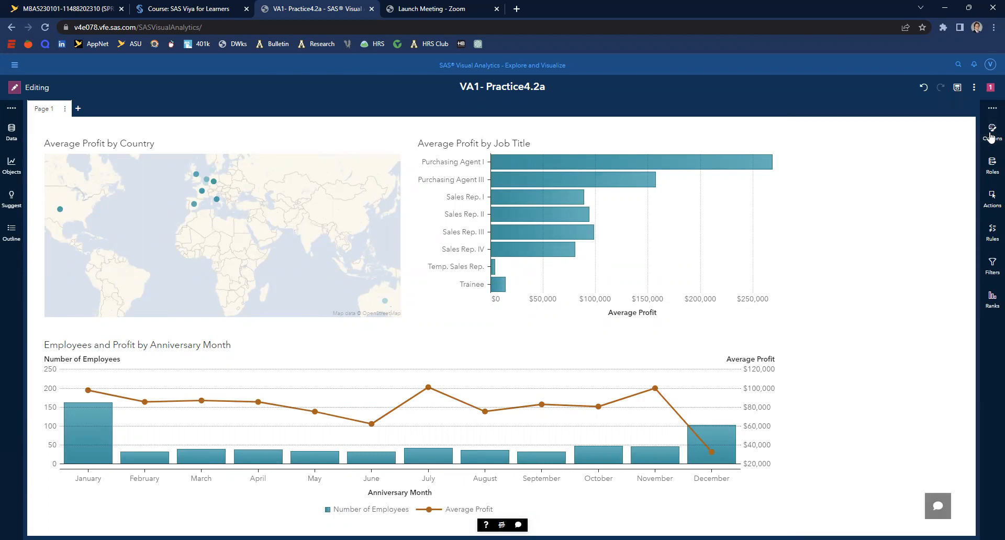
# Step: Add a second page to the report and place a bar chart on it
pyautogui.click(79, 109)
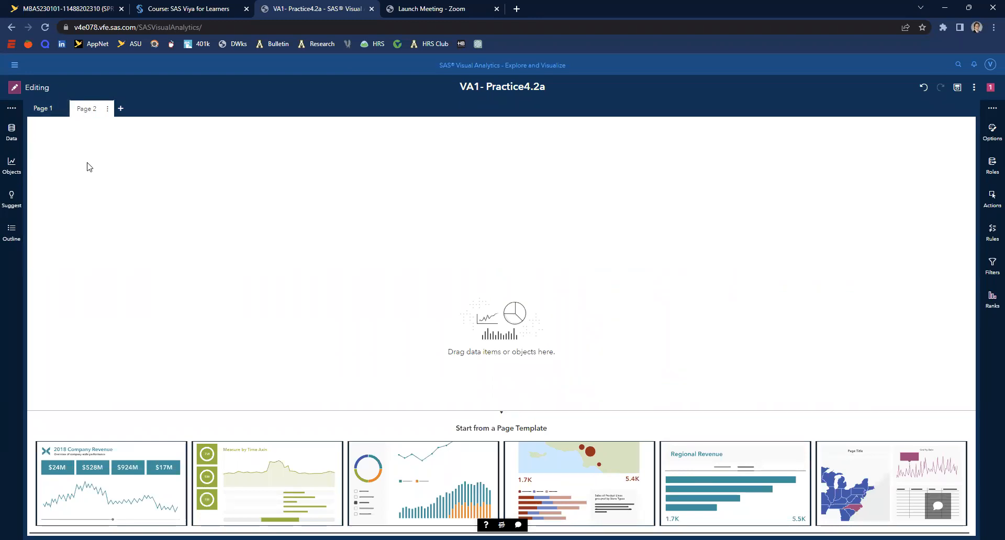
pyautogui.click(12, 166)
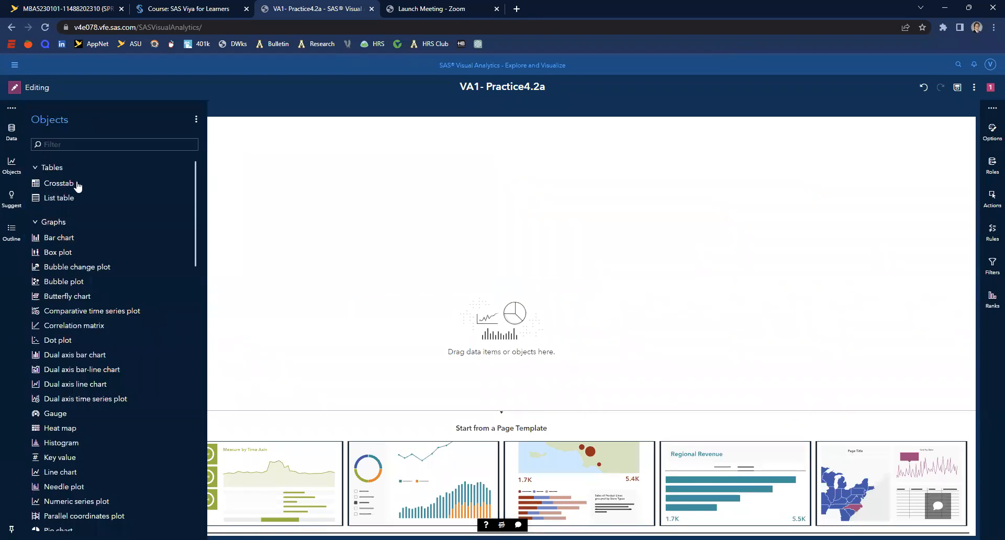
pyautogui.moveTo(75, 239); pyautogui.dragTo(494, 303)
# Step: Assign Group as the category of the new bar chart and replace its measure with Total Profit
pyautogui.click(489, 329)
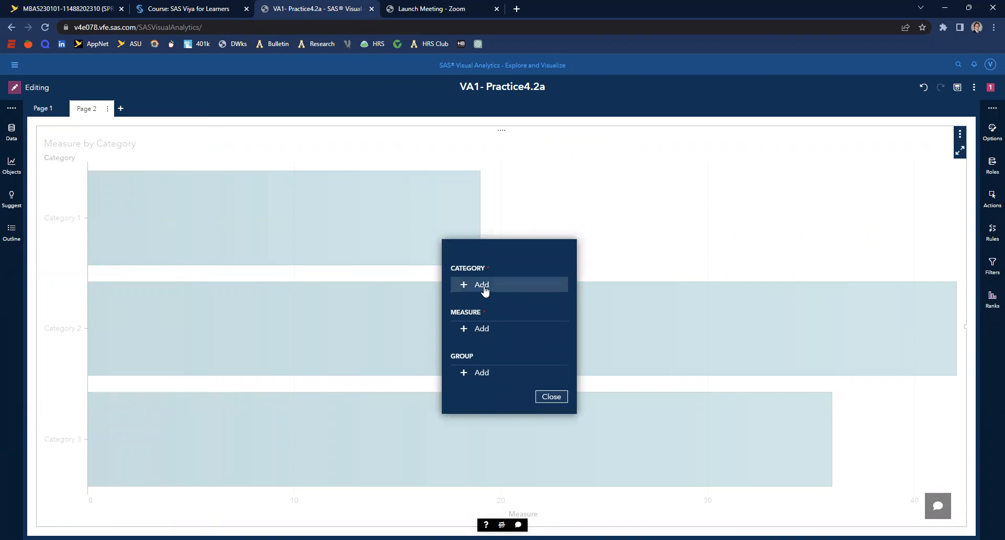
pyautogui.click(484, 291)
pyautogui.click(378, 313)
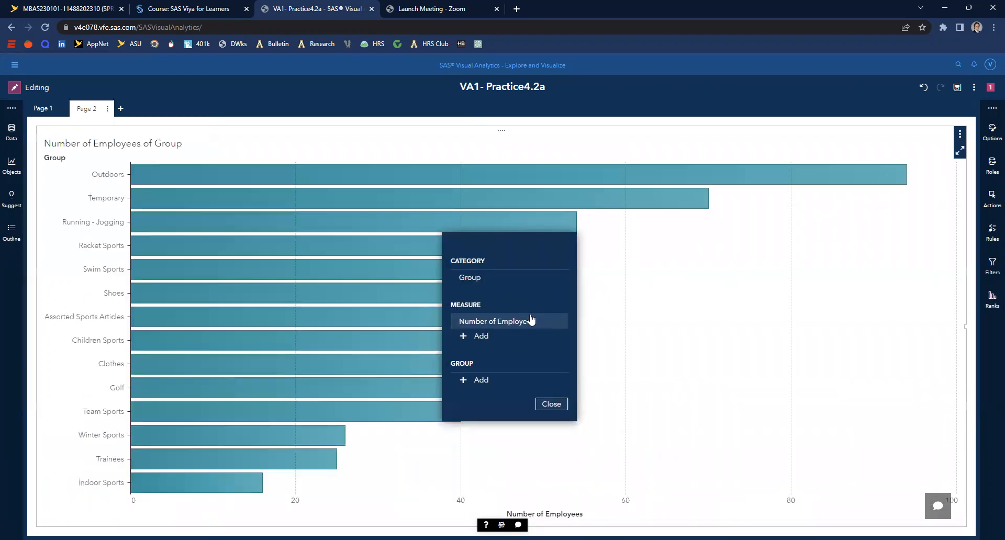
pyautogui.click(496, 322)
pyautogui.click(381, 348)
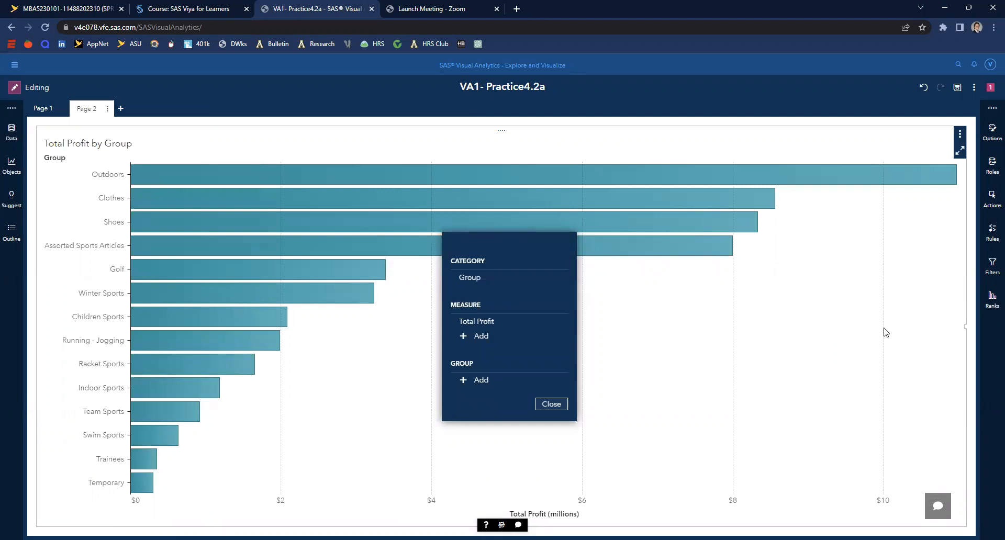
pyautogui.click(355, 291)
# Step: Close the role assignments and sort the Total Profit by Group bar chart by Group in ascending order
pyautogui.rightClick(509, 344)
pyautogui.click(622, 353)
pyautogui.rightClick(542, 336)
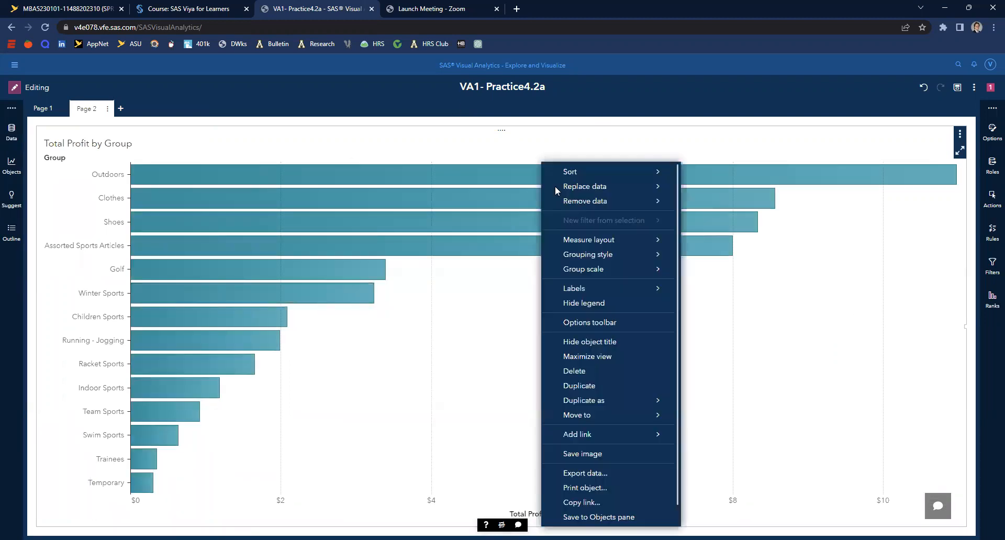
pyautogui.moveTo(577, 175)
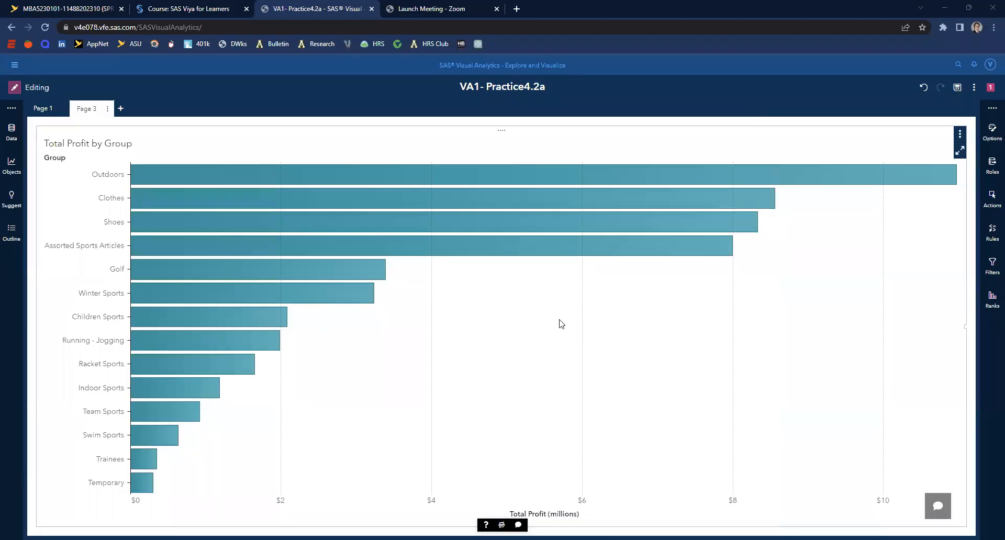
pyautogui.rightClick(561, 323)
pyautogui.moveTo(624, 165)
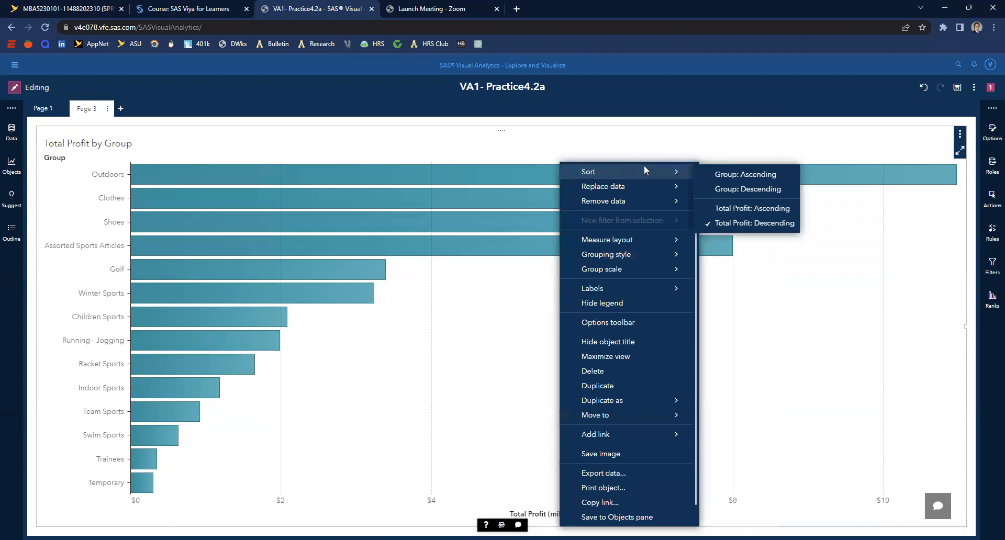
pyautogui.click(737, 174)
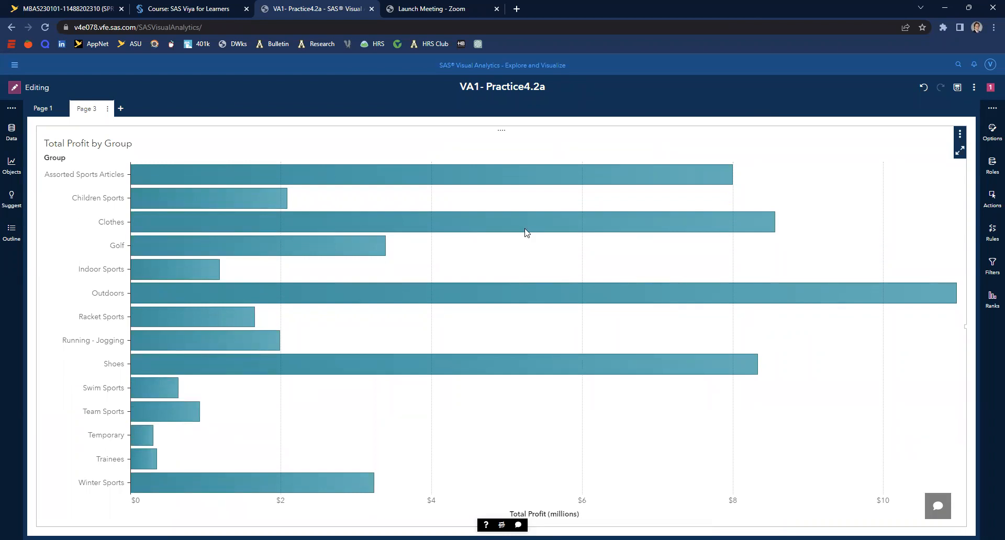
# Step: Maximize the bar chart, sort its details table by Total Profit in descending order and highlight the Outdoors bar
pyautogui.click(960, 151)
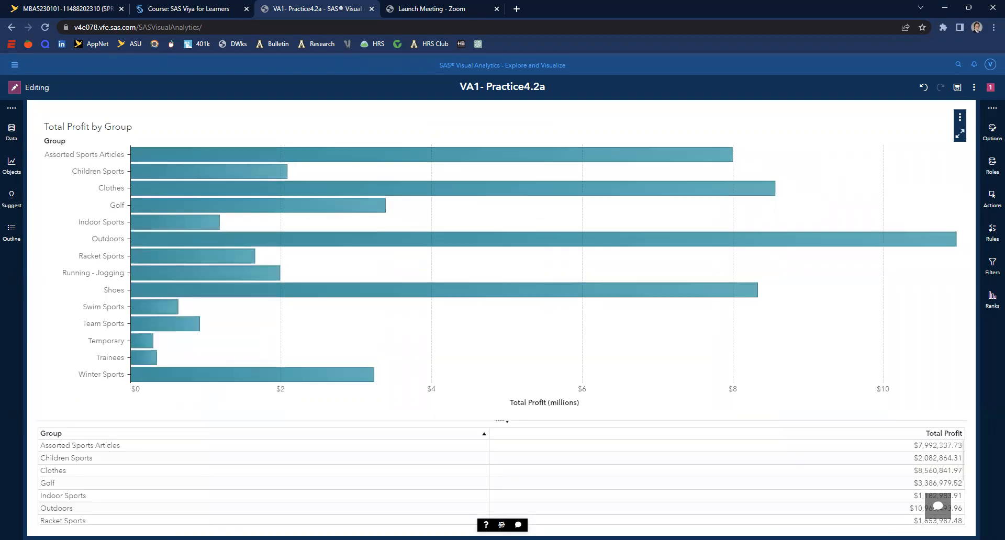
pyautogui.click(951, 434)
pyautogui.click(953, 434)
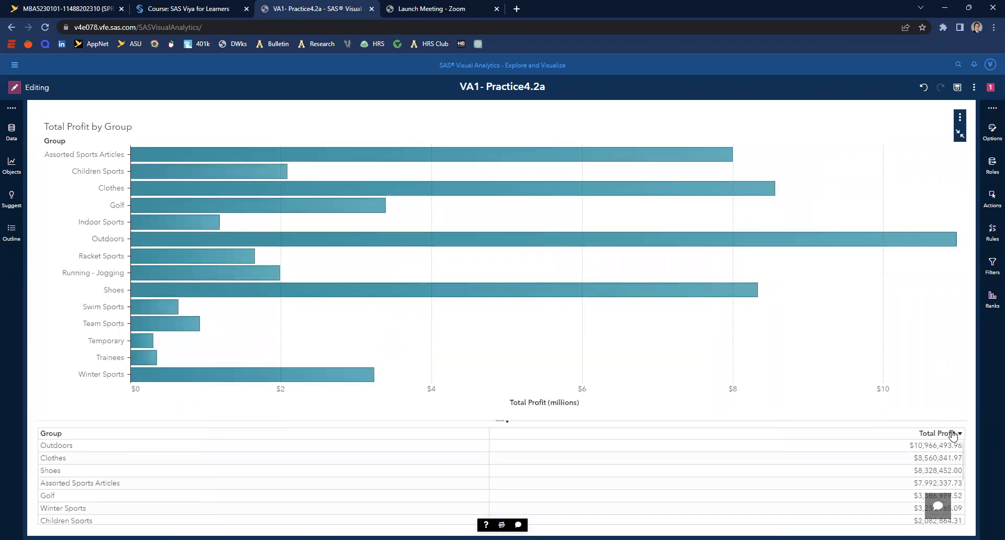
pyautogui.click(59, 449)
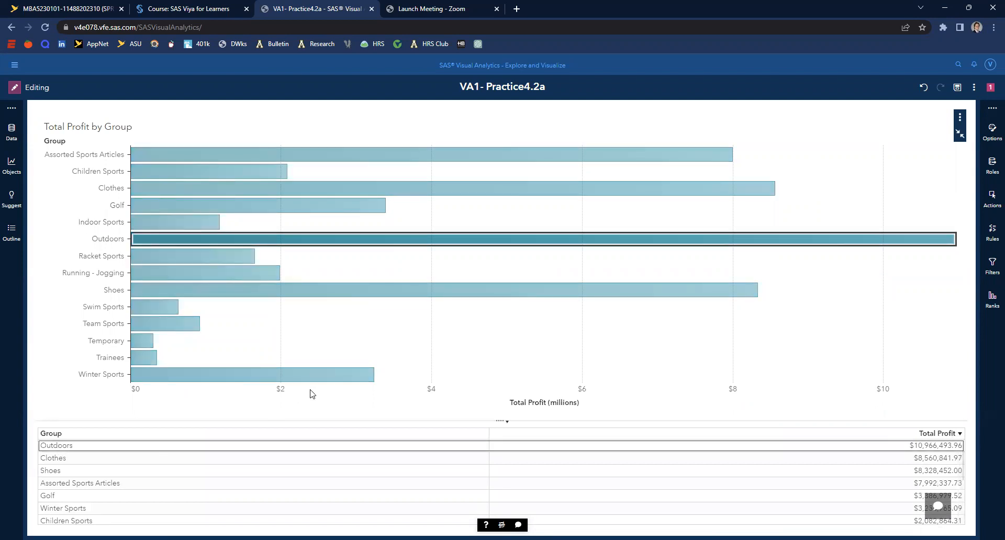
# Step: Sort the details table by Total Profit in ascending order and highlight the Temporary bar, followed by the Trainees bar
pyautogui.click(938, 434)
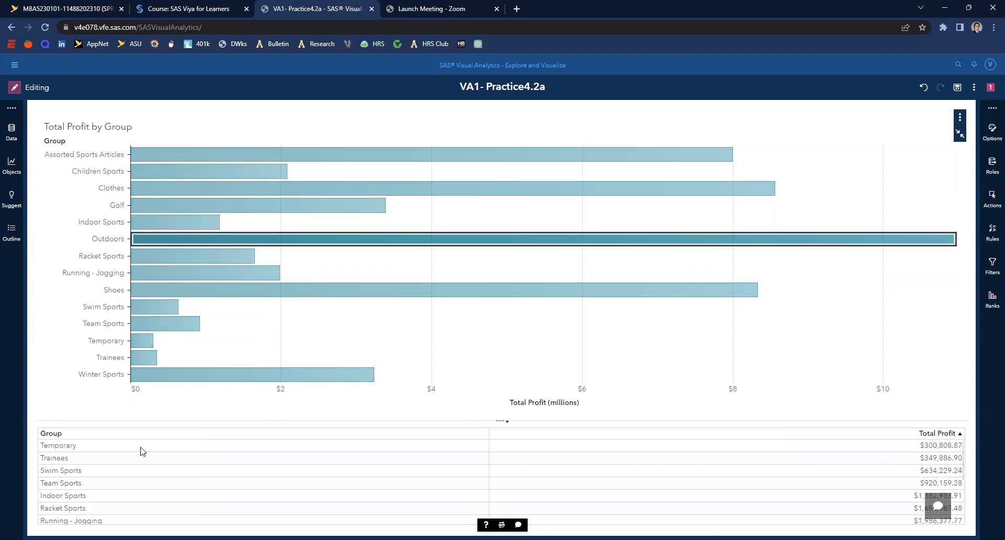
pyautogui.click(74, 448)
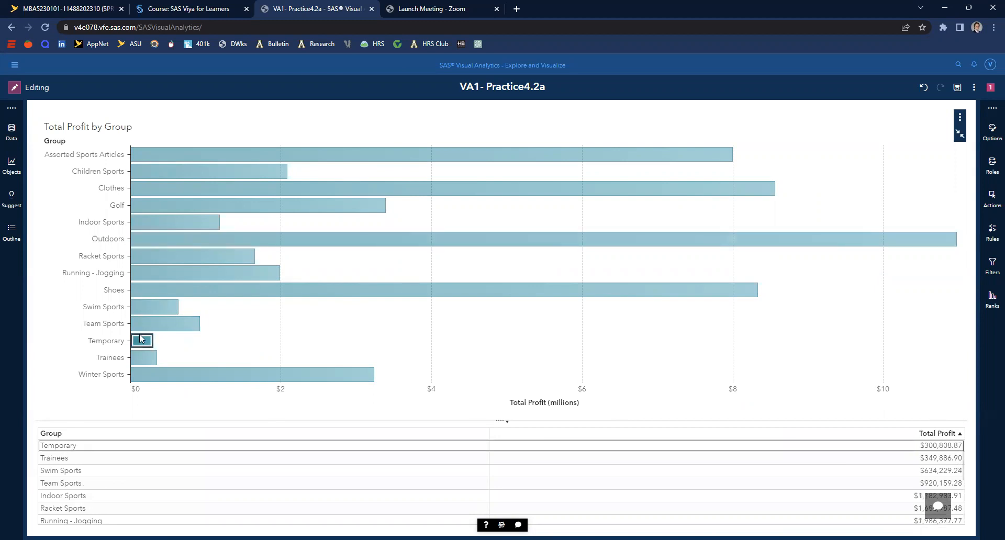
pyautogui.click(58, 461)
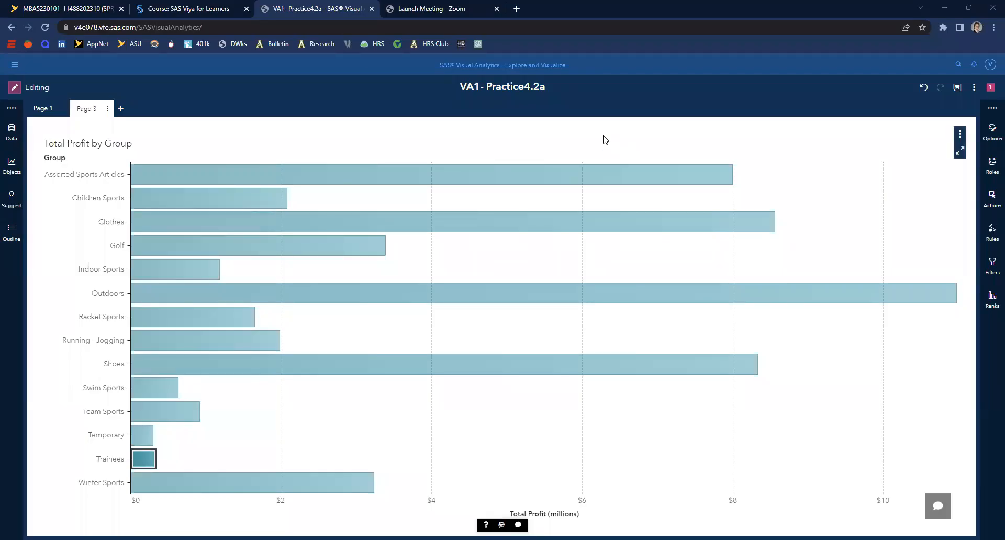
# Step: Clear the highlighted bar and sort the bar chart by Total Profit in descending order
pyautogui.click(603, 135)
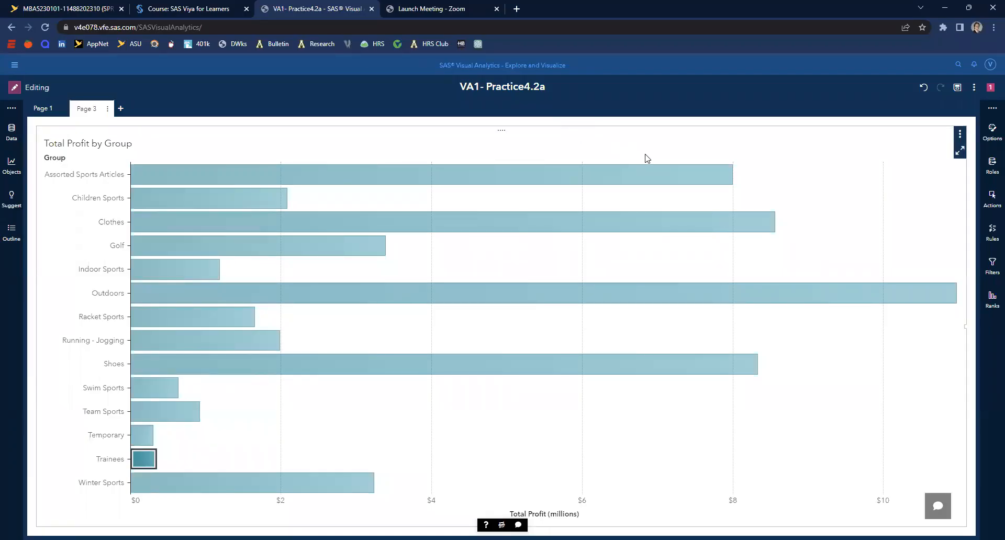
pyautogui.click(670, 466)
pyautogui.rightClick(590, 425)
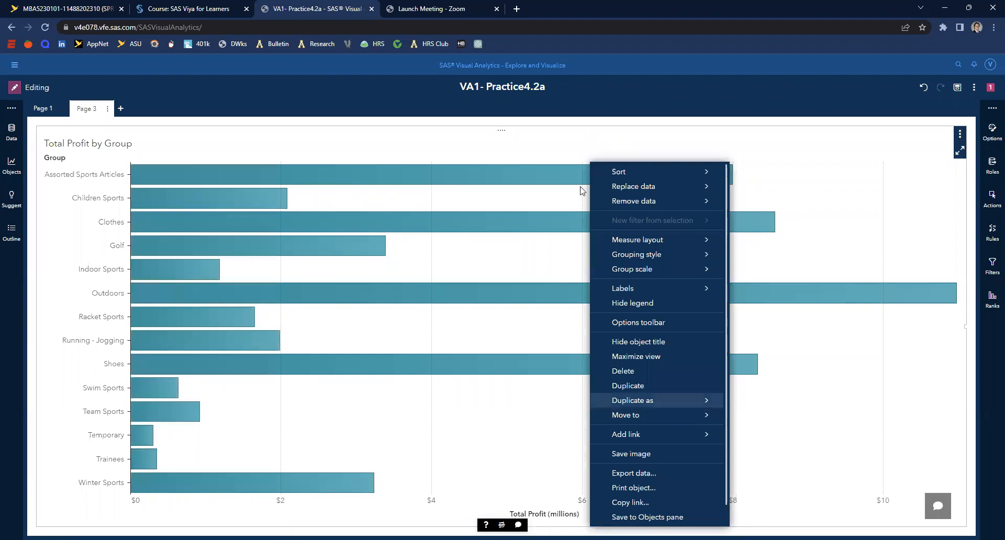
pyautogui.moveTo(644, 171)
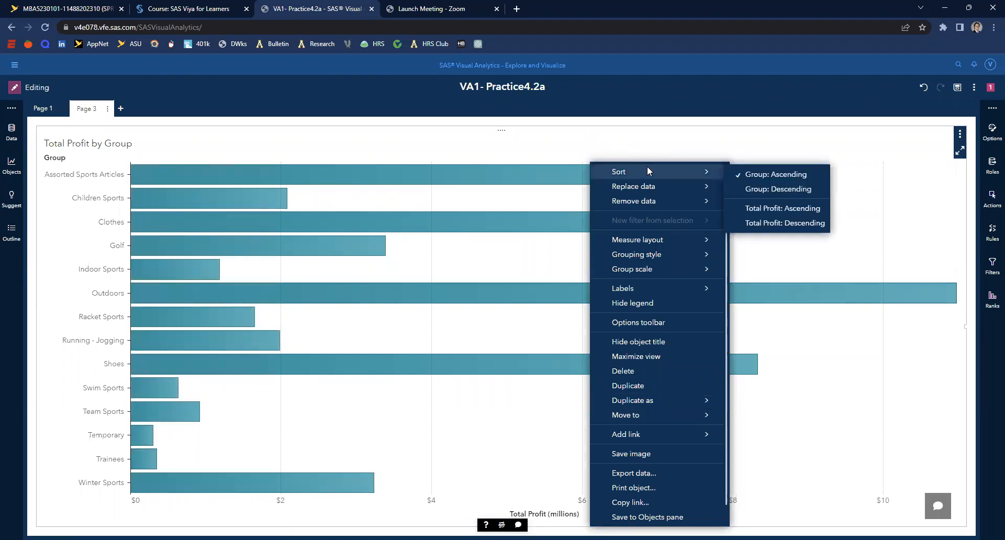
pyautogui.click(804, 223)
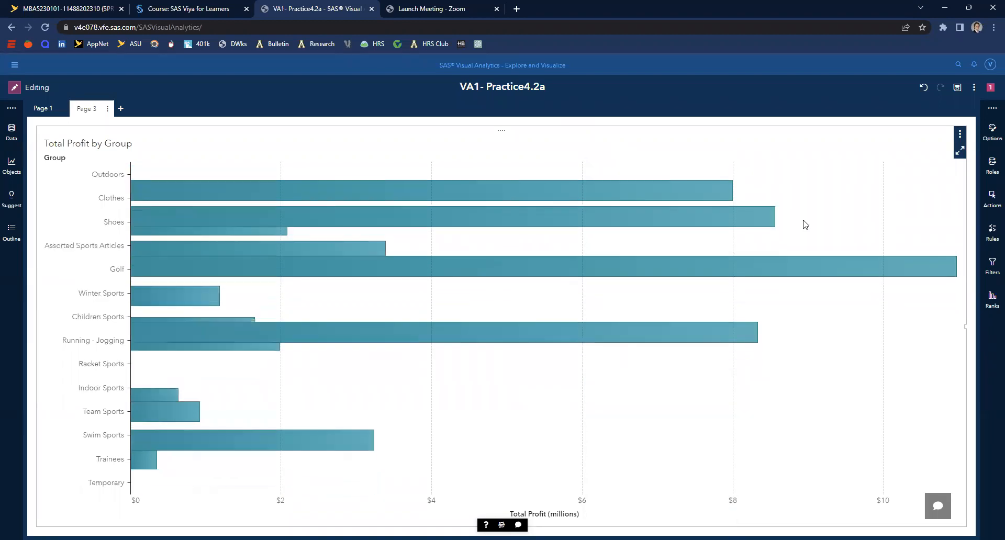